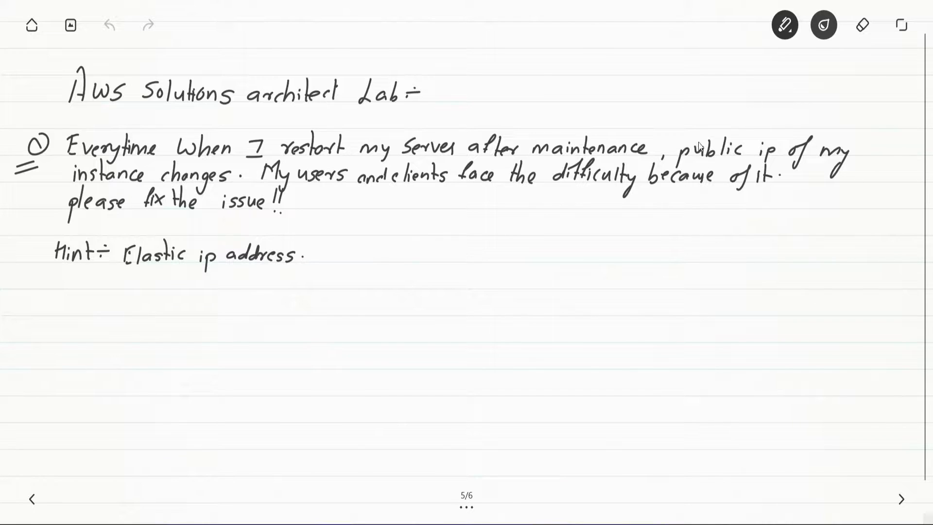
Step: Review the restart diagram on page 6 and add a blank page after it
{"action": "left_click", "coordinate": [904, 499]}
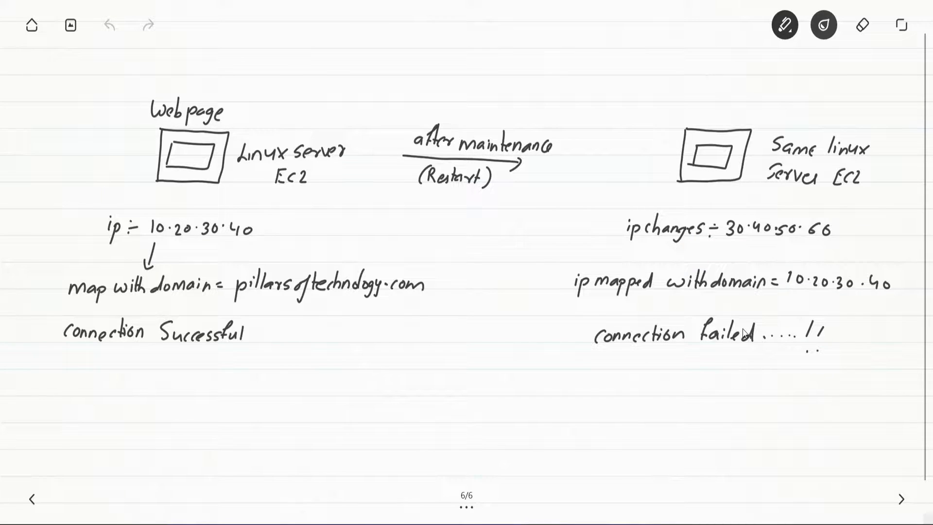
{"action": "left_click", "coordinate": [31, 498]}
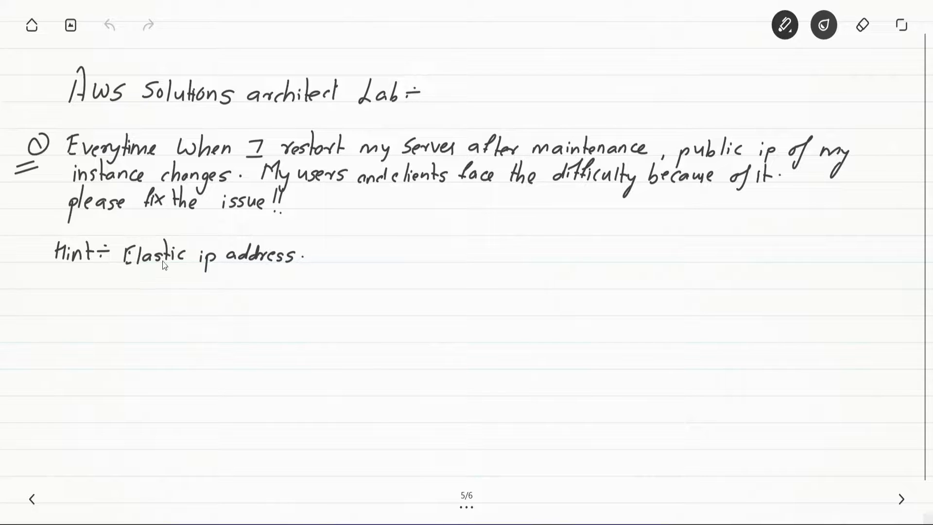
{"action": "left_click", "coordinate": [900, 502]}
{"action": "left_click", "coordinate": [900, 502]}
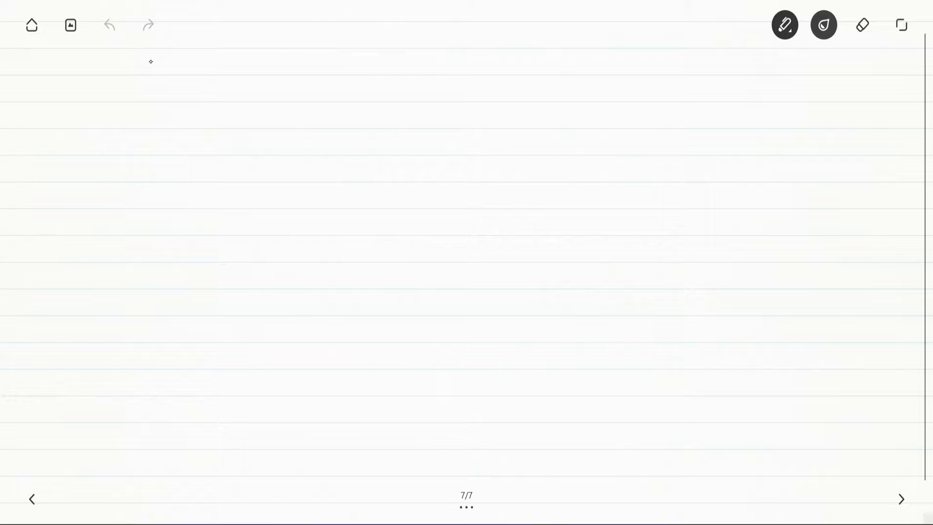
Step: Handwrite the heading "Elastic ip" near the top of the blank page
{"action": "left_click_drag", "start_coordinate": [98, 107], "coordinate": [91, 133]}
{"action": "mouse_move", "coordinate": [92, 120]}
{"action": "left_mouse_down"}
{"action": "mouse_move", "coordinate": [110, 107]}
{"action": "mouse_move", "coordinate": [100, 121]}
{"action": "left_mouse_up"}
{"action": "left_click_drag", "start_coordinate": [92, 133], "coordinate": [105, 131]}
{"action": "mouse_move", "coordinate": [115, 108]}
{"action": "left_mouse_down"}
{"action": "mouse_move", "coordinate": [113, 129]}
{"action": "mouse_move", "coordinate": [142, 122]}
{"action": "left_mouse_up"}
{"action": "left_click_drag", "start_coordinate": [136, 118], "coordinate": [150, 123]}
{"action": "mouse_move", "coordinate": [161, 114]}
{"action": "left_mouse_down"}
{"action": "mouse_move", "coordinate": [160, 125]}
{"action": "mouse_move", "coordinate": [179, 127]}
{"action": "left_mouse_up"}
{"action": "mouse_move", "coordinate": [184, 119]}
{"action": "left_mouse_down"}
{"action": "mouse_move", "coordinate": [183, 138]}
{"action": "mouse_move", "coordinate": [195, 128]}
{"action": "left_mouse_up"}
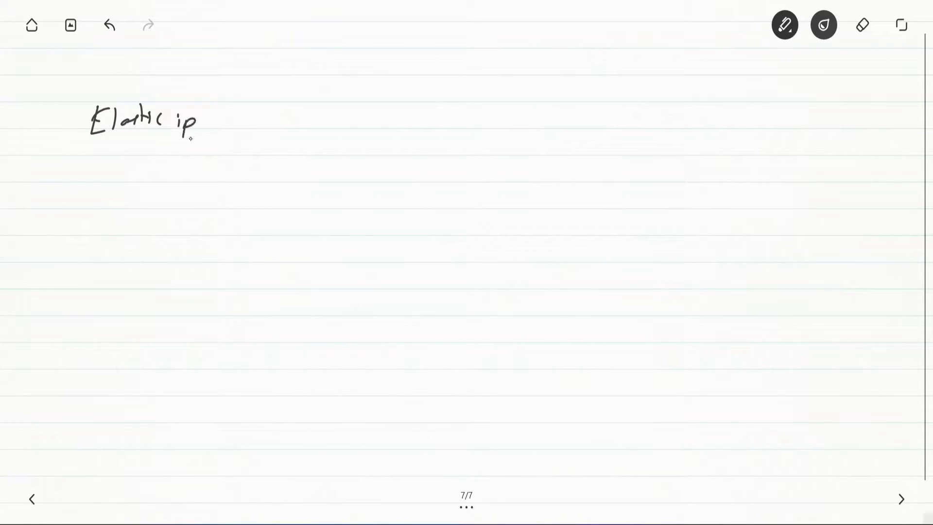
Step: Sketch a circled "ip" labelled "Book" below the heading, with an arrow leading to a square server box
{"action": "left_click_drag", "start_coordinate": [190, 186], "coordinate": [191, 203]}
{"action": "left_click_drag", "start_coordinate": [195, 191], "coordinate": [196, 219]}
{"action": "mouse_move", "coordinate": [196, 194]}
{"action": "left_mouse_down"}
{"action": "mouse_move", "coordinate": [197, 204]}
{"action": "mouse_move", "coordinate": [297, 196]}
{"action": "left_mouse_up"}
{"action": "left_click_drag", "start_coordinate": [277, 189], "coordinate": [279, 204]}
{"action": "mouse_move", "coordinate": [321, 182]}
{"action": "left_mouse_down"}
{"action": "mouse_move", "coordinate": [317, 219]}
{"action": "mouse_move", "coordinate": [368, 179]}
{"action": "left_mouse_up"}
{"action": "left_click_drag", "start_coordinate": [368, 180], "coordinate": [362, 218]}
{"action": "left_click_drag", "start_coordinate": [170, 231], "coordinate": [168, 250]}
{"action": "left_click_drag", "start_coordinate": [185, 239], "coordinate": [195, 240]}
{"action": "left_click_drag", "start_coordinate": [203, 228], "coordinate": [212, 247]}
Step: Draw an inner square in the server box, label it "EC2", and add a curved arrow from "Book" to it
{"action": "mouse_move", "coordinate": [331, 191]}
{"action": "left_mouse_down"}
{"action": "mouse_move", "coordinate": [330, 209]}
{"action": "mouse_move", "coordinate": [351, 209]}
{"action": "left_mouse_up"}
{"action": "left_click_drag", "start_coordinate": [331, 210], "coordinate": [369, 209]}
{"action": "mouse_move", "coordinate": [372, 195]}
{"action": "left_mouse_down"}
{"action": "mouse_move", "coordinate": [383, 192]}
{"action": "mouse_move", "coordinate": [380, 199]}
{"action": "left_mouse_up"}
{"action": "mouse_move", "coordinate": [395, 194]}
{"action": "left_mouse_down"}
{"action": "mouse_move", "coordinate": [390, 204]}
{"action": "mouse_move", "coordinate": [409, 206]}
{"action": "left_mouse_up"}
{"action": "mouse_move", "coordinate": [222, 252]}
{"action": "left_mouse_down"}
{"action": "mouse_move", "coordinate": [277, 261]}
{"action": "mouse_move", "coordinate": [317, 226]}
{"action": "mouse_move", "coordinate": [313, 247]}
{"action": "left_mouse_up"}
Step: Draw an arrow from the EC2 label and write "stop start" after it
{"action": "mouse_move", "coordinate": [424, 203]}
{"action": "left_mouse_down"}
{"action": "mouse_move", "coordinate": [462, 202]}
{"action": "mouse_move", "coordinate": [448, 210]}
{"action": "left_mouse_up"}
{"action": "mouse_move", "coordinate": [482, 196]}
{"action": "left_mouse_down"}
{"action": "mouse_move", "coordinate": [468, 208]}
{"action": "mouse_move", "coordinate": [496, 204]}
{"action": "left_mouse_up"}
{"action": "mouse_move", "coordinate": [499, 197]}
{"action": "left_mouse_down"}
{"action": "mouse_move", "coordinate": [498, 217]}
{"action": "mouse_move", "coordinate": [536, 208]}
{"action": "left_mouse_up"}
{"action": "left_click_drag", "start_coordinate": [562, 181], "coordinate": [559, 204]}
{"action": "left_click_drag", "start_coordinate": [555, 192], "coordinate": [569, 191]}
{"action": "mouse_move", "coordinate": [576, 194]}
{"action": "left_mouse_down"}
{"action": "mouse_move", "coordinate": [567, 203]}
{"action": "mouse_move", "coordinate": [579, 202]}
{"action": "left_mouse_up"}
{"action": "mouse_move", "coordinate": [589, 179]}
{"action": "left_mouse_down"}
{"action": "mouse_move", "coordinate": [585, 193]}
{"action": "mouse_move", "coordinate": [595, 191]}
{"action": "left_mouse_up"}
Step: Sketch a second server box with an arrow from EC2, and add a curved arrow over the top from "ip" to EC2
{"action": "mouse_move", "coordinate": [357, 227]}
{"action": "left_mouse_down"}
{"action": "mouse_move", "coordinate": [401, 265]}
{"action": "mouse_move", "coordinate": [386, 274]}
{"action": "left_mouse_up"}
{"action": "left_click_drag", "start_coordinate": [437, 267], "coordinate": [433, 297]}
{"action": "mouse_move", "coordinate": [183, 188]}
{"action": "left_mouse_down"}
{"action": "mouse_move", "coordinate": [192, 179]}
{"action": "mouse_move", "coordinate": [194, 225]}
{"action": "left_mouse_up"}
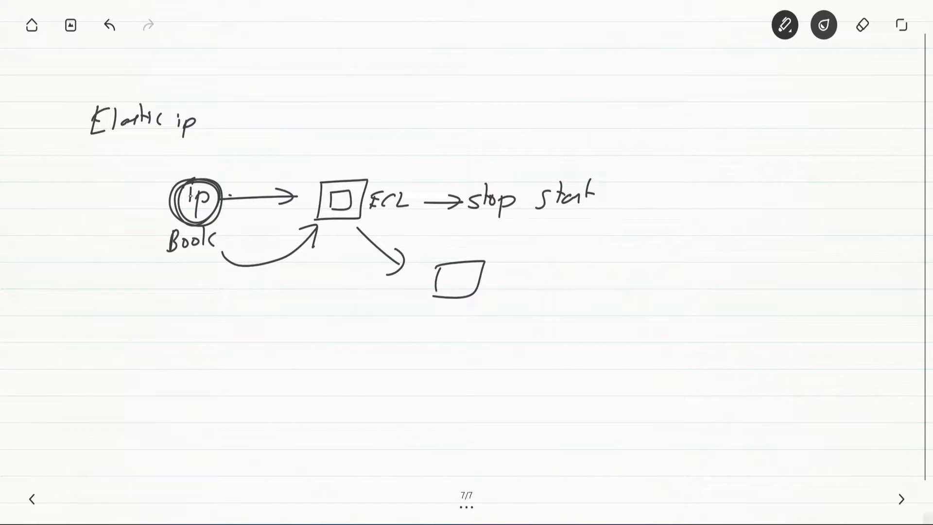
{"action": "mouse_move", "coordinate": [175, 188]}
{"action": "left_mouse_down"}
{"action": "mouse_move", "coordinate": [245, 157]}
{"action": "mouse_move", "coordinate": [306, 176]}
{"action": "mouse_move", "coordinate": [290, 183]}
{"action": "left_mouse_up"}
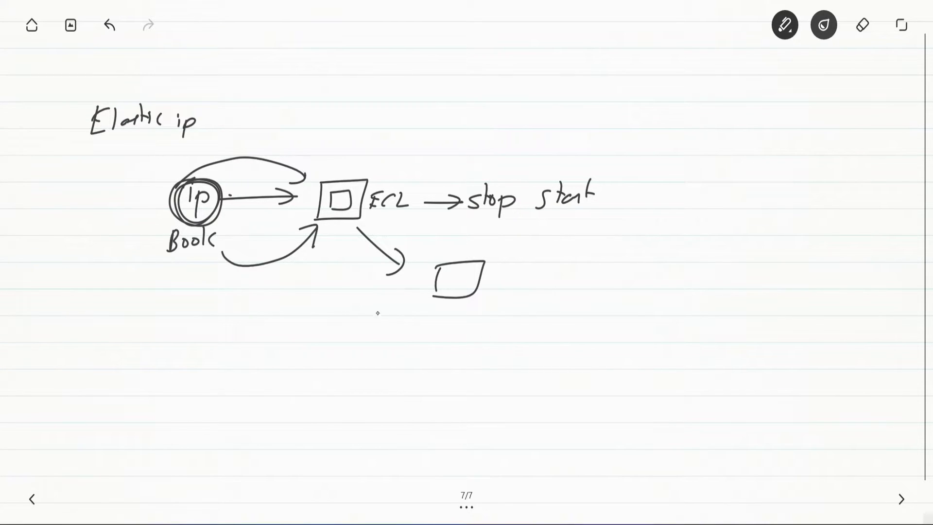
Step: Draw a curved arrow down from the circled "ip" and write "paid (free)" at its end
{"action": "mouse_move", "coordinate": [175, 214]}
{"action": "left_mouse_down"}
{"action": "mouse_move", "coordinate": [153, 321]}
{"action": "mouse_move", "coordinate": [180, 337]}
{"action": "mouse_move", "coordinate": [176, 358]}
{"action": "left_mouse_up"}
{"action": "mouse_move", "coordinate": [179, 329]}
{"action": "left_mouse_down"}
{"action": "mouse_move", "coordinate": [181, 340]}
{"action": "mouse_move", "coordinate": [212, 339]}
{"action": "left_mouse_up"}
{"action": "left_click_drag", "start_coordinate": [225, 331], "coordinate": [224, 339]}
{"action": "left_click_drag", "start_coordinate": [248, 318], "coordinate": [241, 343]}
{"action": "mouse_move", "coordinate": [263, 314]}
{"action": "left_mouse_down"}
{"action": "mouse_move", "coordinate": [246, 340]}
{"action": "mouse_move", "coordinate": [252, 334]}
{"action": "left_mouse_up"}
{"action": "mouse_move", "coordinate": [257, 330]}
{"action": "left_mouse_down"}
{"action": "mouse_move", "coordinate": [265, 342]}
{"action": "mouse_move", "coordinate": [295, 340]}
{"action": "left_mouse_up"}
{"action": "left_click_drag", "start_coordinate": [290, 323], "coordinate": [294, 348]}
Step: Write "running" above the EC2 box, reinforce the ip-to-EC2 arrow, and underline "free" twice
{"action": "mouse_move", "coordinate": [195, 184]}
{"action": "left_mouse_down"}
{"action": "mouse_move", "coordinate": [206, 223]}
{"action": "mouse_move", "coordinate": [181, 187]}
{"action": "mouse_move", "coordinate": [216, 216]}
{"action": "mouse_move", "coordinate": [179, 219]}
{"action": "mouse_move", "coordinate": [290, 201]}
{"action": "mouse_move", "coordinate": [277, 210]}
{"action": "left_mouse_up"}
{"action": "left_click_drag", "start_coordinate": [320, 163], "coordinate": [334, 171]}
{"action": "mouse_move", "coordinate": [335, 165]}
{"action": "left_mouse_down"}
{"action": "mouse_move", "coordinate": [371, 163]}
{"action": "mouse_move", "coordinate": [381, 176]}
{"action": "left_mouse_up"}
{"action": "left_click_drag", "start_coordinate": [243, 356], "coordinate": [296, 347]}
{"action": "left_click_drag", "start_coordinate": [249, 362], "coordinate": [298, 353]}
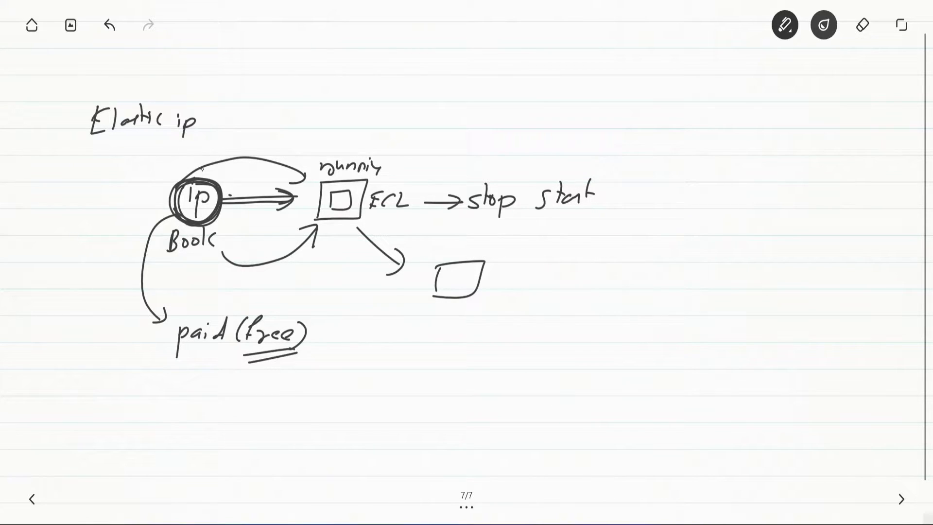
Step: Add a second circled "ip" above the diagram and write "future" beside the booked one, emphasizing its circle and arrow
{"action": "mouse_move", "coordinate": [236, 129]}
{"action": "left_mouse_down"}
{"action": "mouse_move", "coordinate": [242, 153]}
{"action": "mouse_move", "coordinate": [233, 119]}
{"action": "left_mouse_up"}
{"action": "left_click_drag", "start_coordinate": [239, 370], "coordinate": [331, 349]}
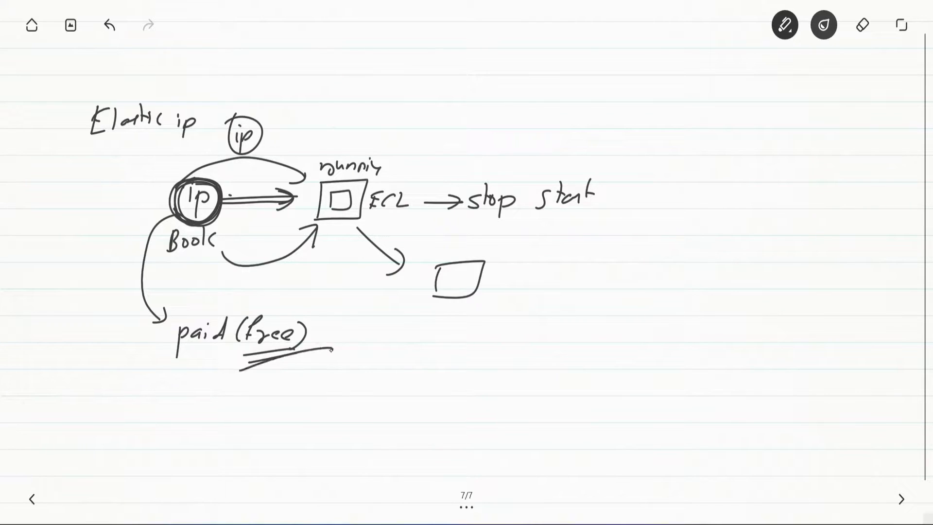
{"action": "mouse_move", "coordinate": [201, 183]}
{"action": "left_mouse_down"}
{"action": "mouse_move", "coordinate": [217, 193]}
{"action": "mouse_move", "coordinate": [170, 216]}
{"action": "mouse_move", "coordinate": [168, 189]}
{"action": "left_mouse_up"}
{"action": "mouse_move", "coordinate": [227, 207]}
{"action": "left_mouse_down"}
{"action": "mouse_move", "coordinate": [286, 204]}
{"action": "mouse_move", "coordinate": [277, 207]}
{"action": "left_mouse_up"}
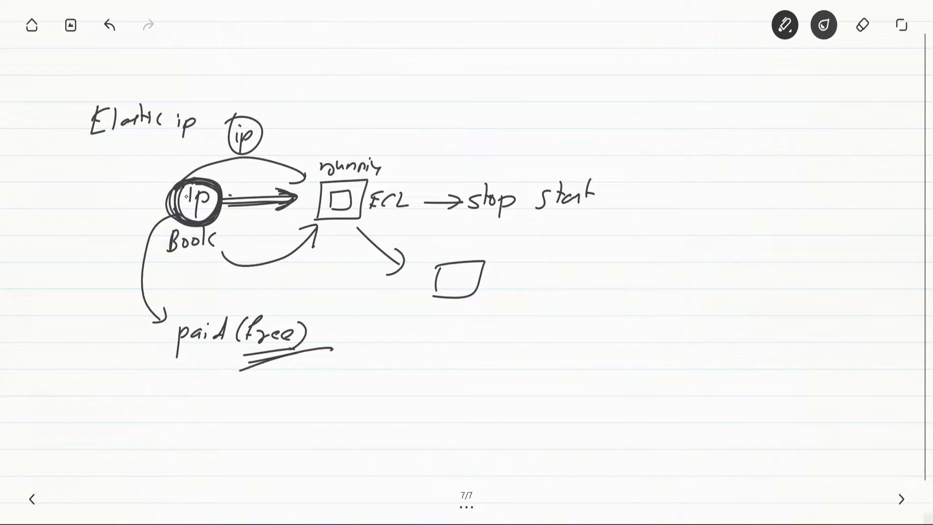
{"action": "mouse_move", "coordinate": [202, 179]}
{"action": "left_mouse_down"}
{"action": "mouse_move", "coordinate": [169, 213]}
{"action": "mouse_move", "coordinate": [170, 195]}
{"action": "left_mouse_up"}
{"action": "mouse_move", "coordinate": [108, 168]}
{"action": "left_mouse_down"}
{"action": "mouse_move", "coordinate": [104, 192]}
{"action": "mouse_move", "coordinate": [142, 189]}
{"action": "left_mouse_up"}
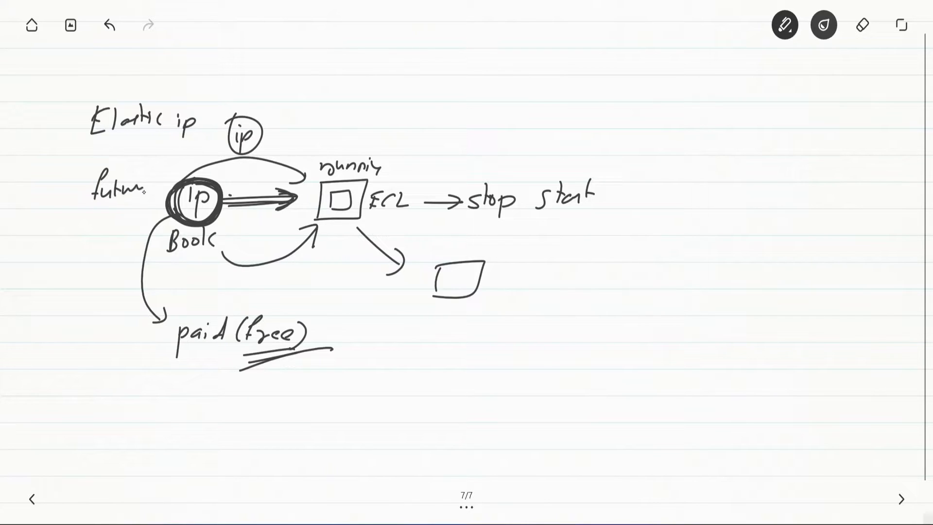
Step: Emphasize the paid case with extra arrows from "Book" to "paid", an underline under "Book" and a second ring around the upper "ip"
{"action": "mouse_move", "coordinate": [160, 253]}
{"action": "left_mouse_down"}
{"action": "mouse_move", "coordinate": [171, 332]}
{"action": "mouse_move", "coordinate": [156, 341]}
{"action": "left_mouse_up"}
{"action": "mouse_move", "coordinate": [200, 184]}
{"action": "left_mouse_down"}
{"action": "mouse_move", "coordinate": [194, 220]}
{"action": "mouse_move", "coordinate": [187, 177]}
{"action": "left_mouse_up"}
{"action": "mouse_move", "coordinate": [222, 206]}
{"action": "left_mouse_down"}
{"action": "mouse_move", "coordinate": [296, 203]}
{"action": "mouse_move", "coordinate": [272, 216]}
{"action": "left_mouse_up"}
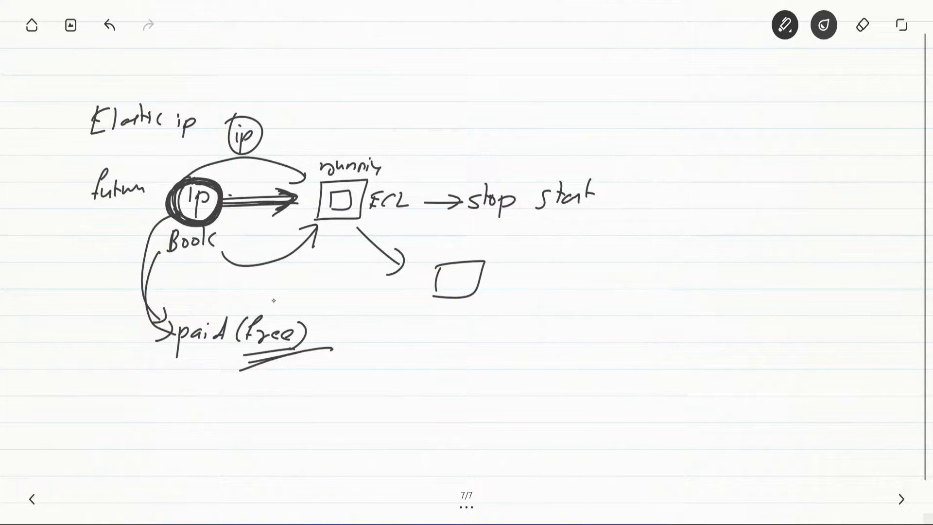
{"action": "left_click_drag", "start_coordinate": [237, 354], "coordinate": [301, 347]}
{"action": "mouse_move", "coordinate": [244, 115]}
{"action": "left_mouse_down"}
{"action": "mouse_move", "coordinate": [222, 146]}
{"action": "mouse_move", "coordinate": [232, 118]}
{"action": "left_mouse_up"}
{"action": "left_click_drag", "start_coordinate": [168, 258], "coordinate": [222, 252]}
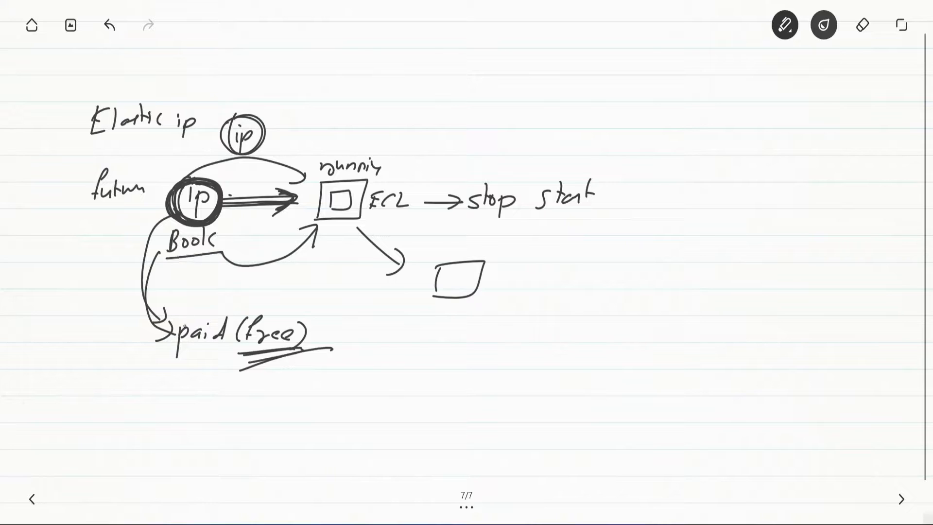
{"action": "mouse_move", "coordinate": [178, 210]}
{"action": "left_mouse_down"}
{"action": "mouse_move", "coordinate": [183, 199]}
{"action": "mouse_move", "coordinate": [216, 211]}
{"action": "mouse_move", "coordinate": [191, 219]}
{"action": "mouse_move", "coordinate": [296, 205]}
{"action": "mouse_move", "coordinate": [269, 215]}
{"action": "left_mouse_up"}
{"action": "mouse_move", "coordinate": [164, 229]}
{"action": "left_mouse_down"}
{"action": "mouse_move", "coordinate": [165, 318]}
{"action": "mouse_move", "coordinate": [171, 313]}
{"action": "mouse_move", "coordinate": [154, 338]}
{"action": "left_mouse_up"}
Step: Write the rate "0.005 $ per hour = 0.41 Rs INR" with a double underline, and retrace the ip circle and EC2 box
{"action": "mouse_move", "coordinate": [413, 372]}
{"action": "left_mouse_down"}
{"action": "mouse_move", "coordinate": [402, 380]}
{"action": "mouse_move", "coordinate": [494, 362]}
{"action": "mouse_move", "coordinate": [485, 381]}
{"action": "mouse_move", "coordinate": [606, 365]}
{"action": "mouse_move", "coordinate": [680, 370]}
{"action": "mouse_move", "coordinate": [707, 357]}
{"action": "mouse_move", "coordinate": [749, 357]}
{"action": "mouse_move", "coordinate": [748, 365]}
{"action": "mouse_move", "coordinate": [766, 357]}
{"action": "mouse_move", "coordinate": [775, 370]}
{"action": "left_mouse_up"}
{"action": "left_click", "coordinate": [422, 377]}
{"action": "left_click_drag", "start_coordinate": [636, 389], "coordinate": [748, 385]}
{"action": "left_click_drag", "start_coordinate": [628, 395], "coordinate": [737, 394]}
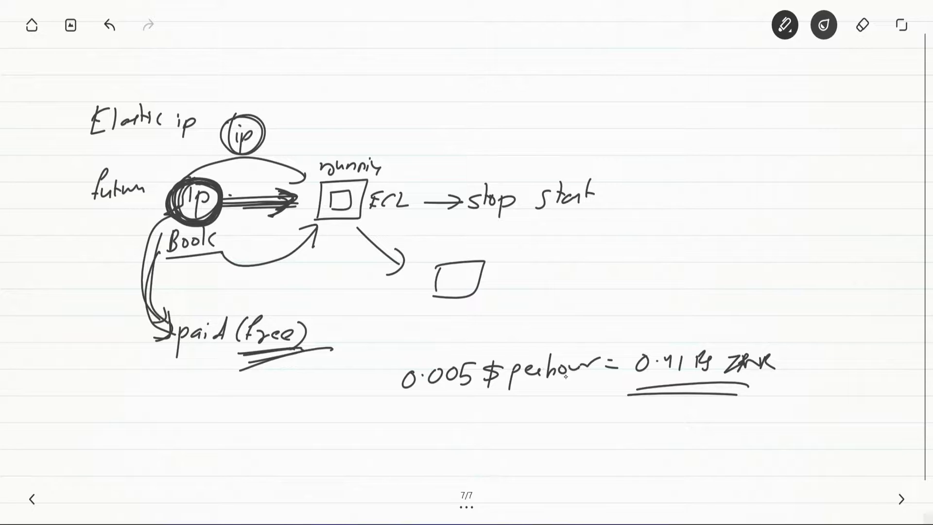
{"action": "mouse_move", "coordinate": [190, 193]}
{"action": "left_mouse_down"}
{"action": "mouse_move", "coordinate": [213, 176]}
{"action": "mouse_move", "coordinate": [214, 221]}
{"action": "mouse_move", "coordinate": [193, 184]}
{"action": "left_mouse_up"}
{"action": "mouse_move", "coordinate": [327, 188]}
{"action": "left_mouse_down"}
{"action": "mouse_move", "coordinate": [324, 217]}
{"action": "mouse_move", "coordinate": [363, 212]}
{"action": "mouse_move", "coordinate": [330, 215]}
{"action": "left_mouse_up"}
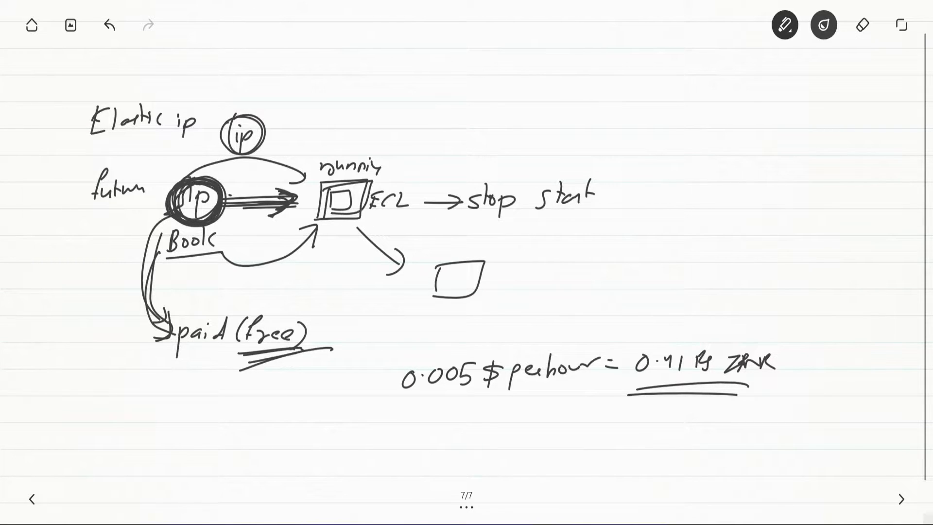
Step: Switch to the AWS EC2 console and copy the public IPv4 address of the Lab 3 instance
{"action": "key", "text": "alt+Tab"}
{"action": "key", "text": "alt+Tab"}
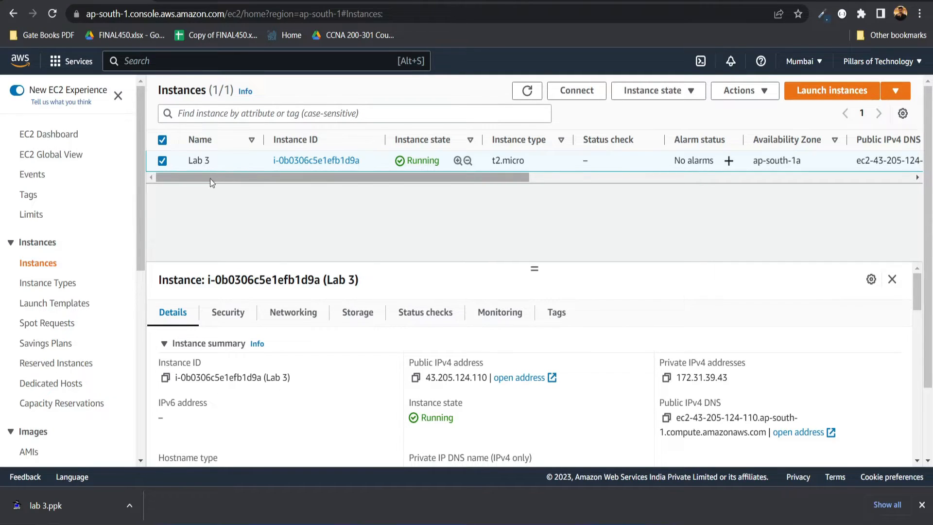
{"action": "left_click_drag", "start_coordinate": [185, 161], "coordinate": [215, 165]}
{"action": "left_click", "coordinate": [248, 207]}
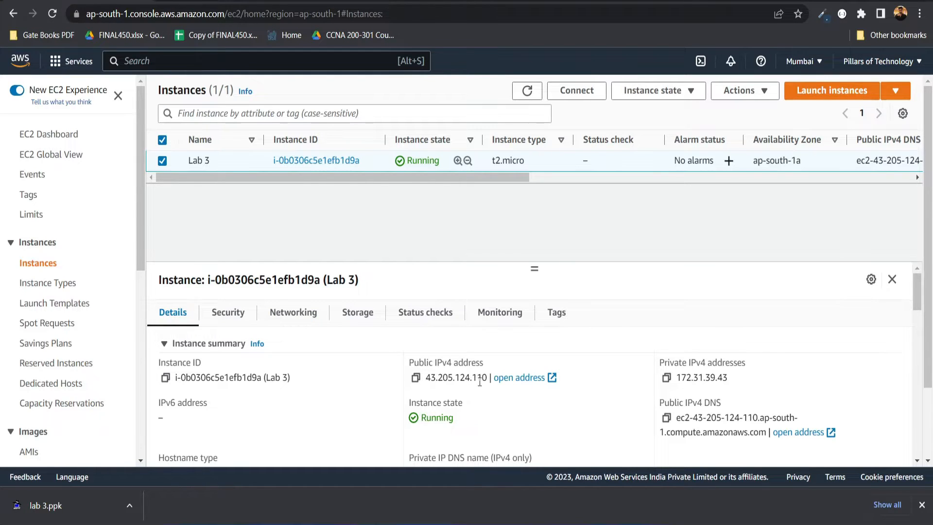
{"action": "left_click_drag", "start_coordinate": [426, 377], "coordinate": [487, 377]}
{"action": "key", "text": "ctrl+c"}
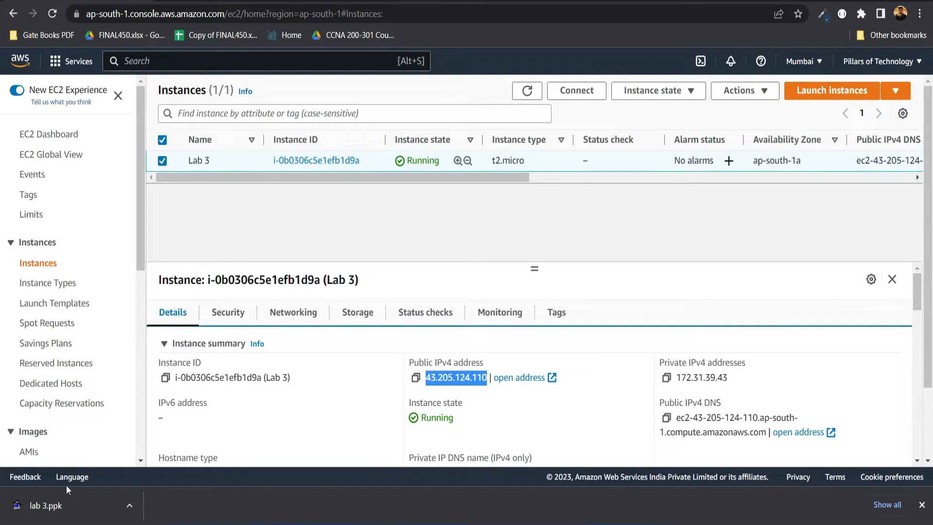
Step: Open Notepad, paste the address 43.205.124.110 into it, and return to the EC2 console
{"action": "key", "text": "super"}
{"action": "type", "text": "note"}
{"action": "key", "text": "Return"}
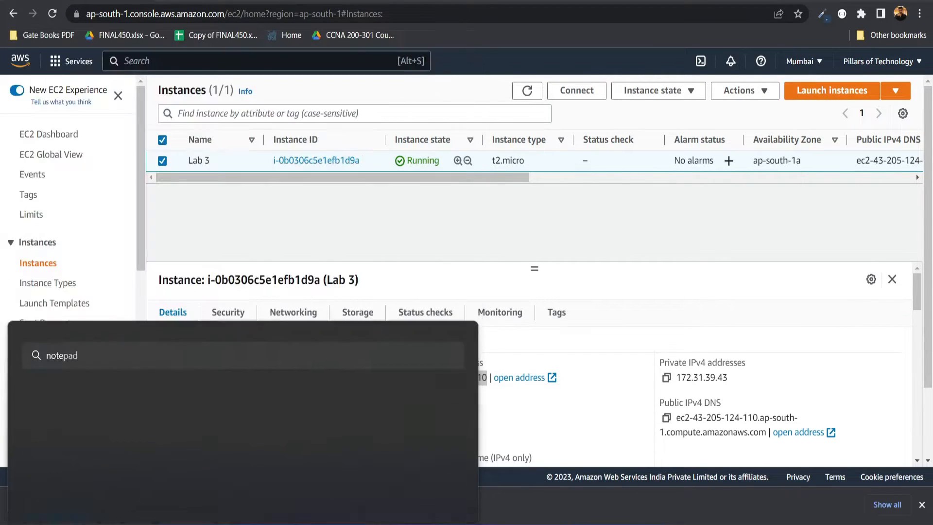
{"action": "key", "text": "ctrl+v"}
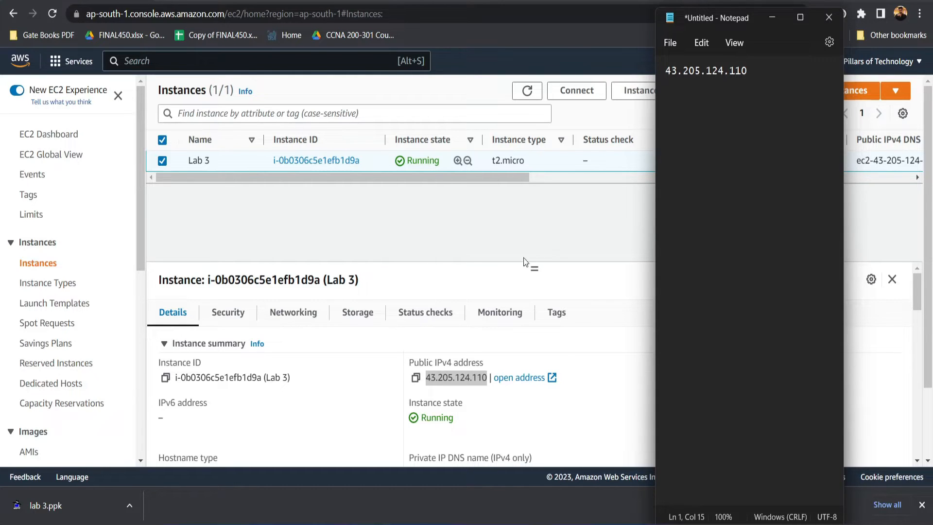
{"action": "left_click", "coordinate": [486, 219]}
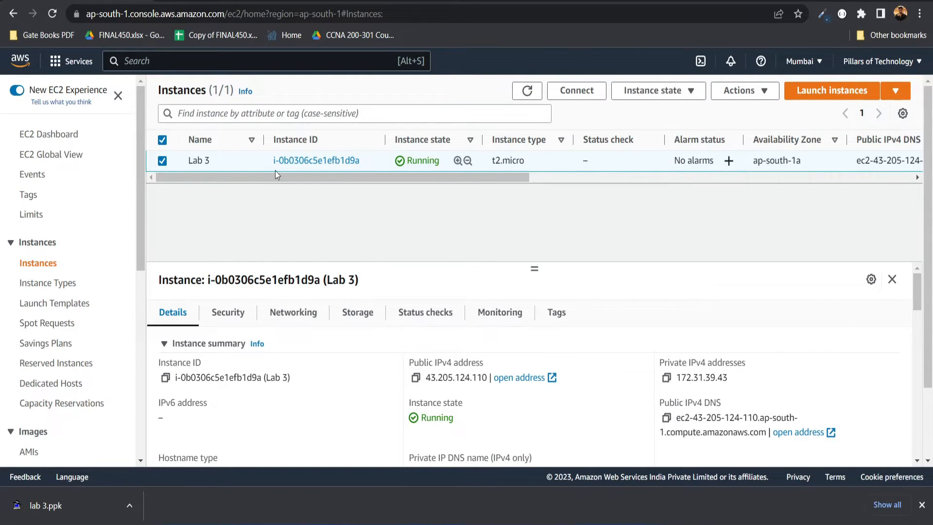
Step: Stop the Lab 3 instance and confirm the stop
{"action": "left_click", "coordinate": [655, 90]}
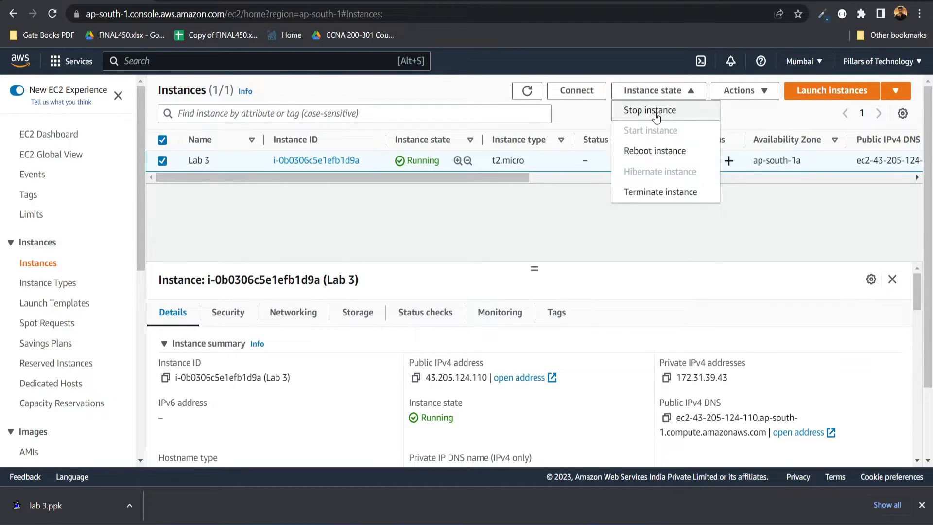
{"action": "left_click", "coordinate": [650, 111]}
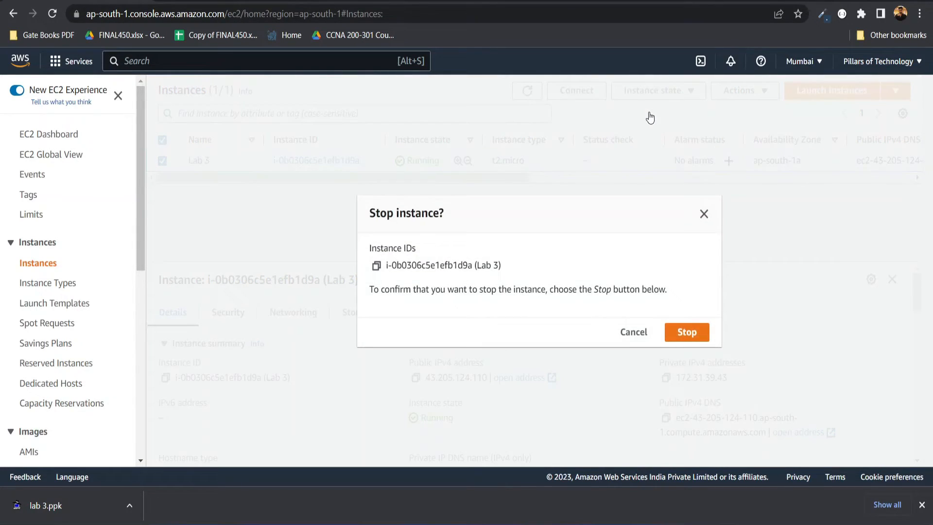
{"action": "left_click", "coordinate": [684, 336]}
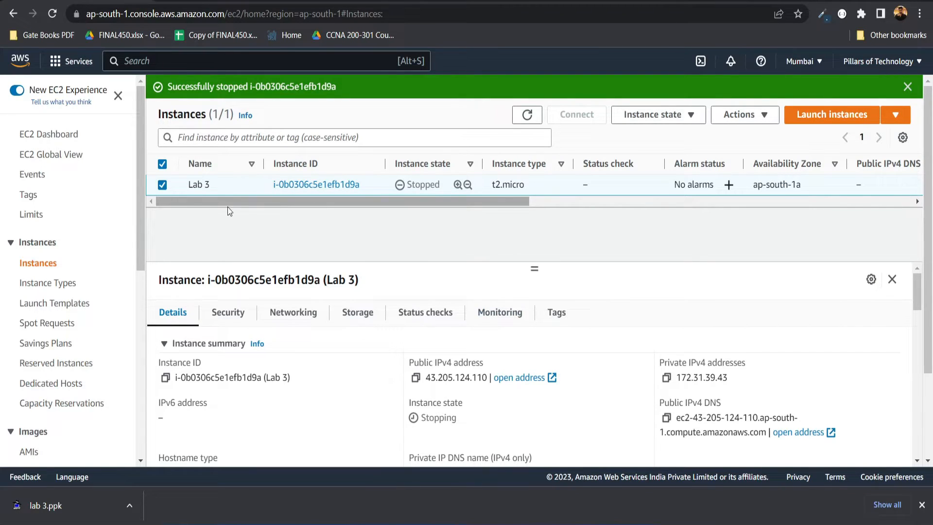
Step: Start the Lab 3 instance again and reselect it to refresh its details
{"action": "left_click", "coordinate": [664, 119]}
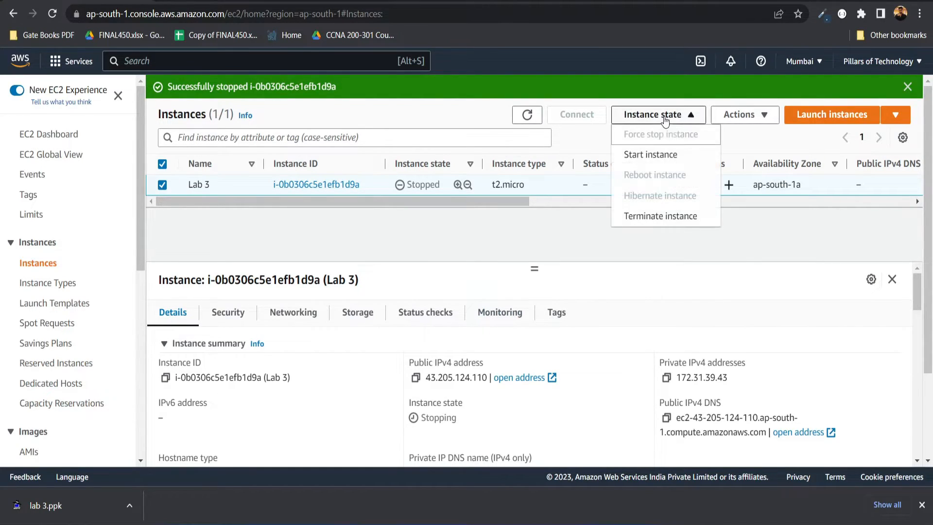
{"action": "left_click", "coordinate": [651, 163]}
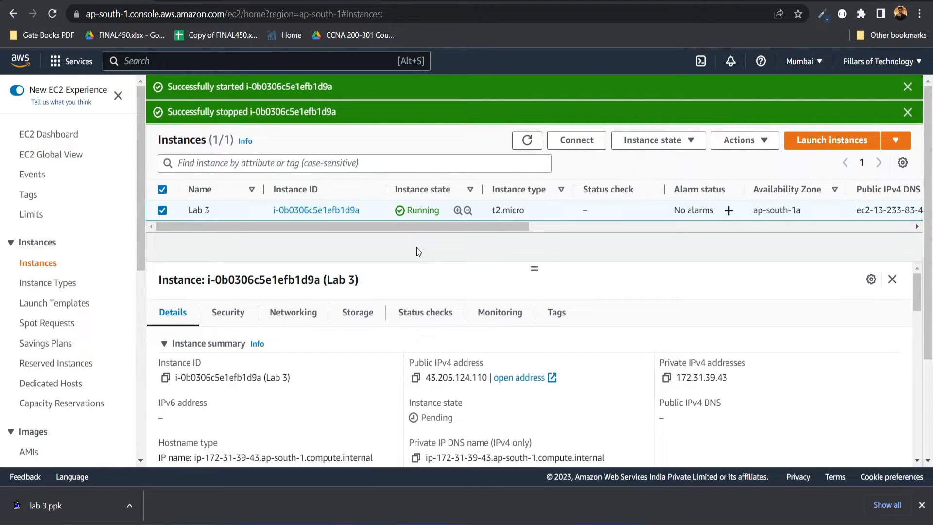
{"action": "left_click", "coordinate": [162, 210]}
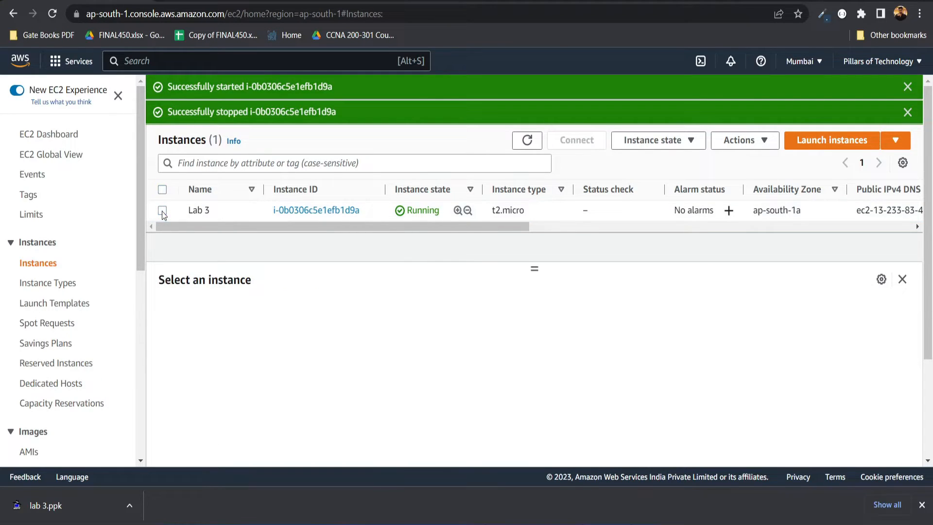
{"action": "left_click", "coordinate": [163, 212]}
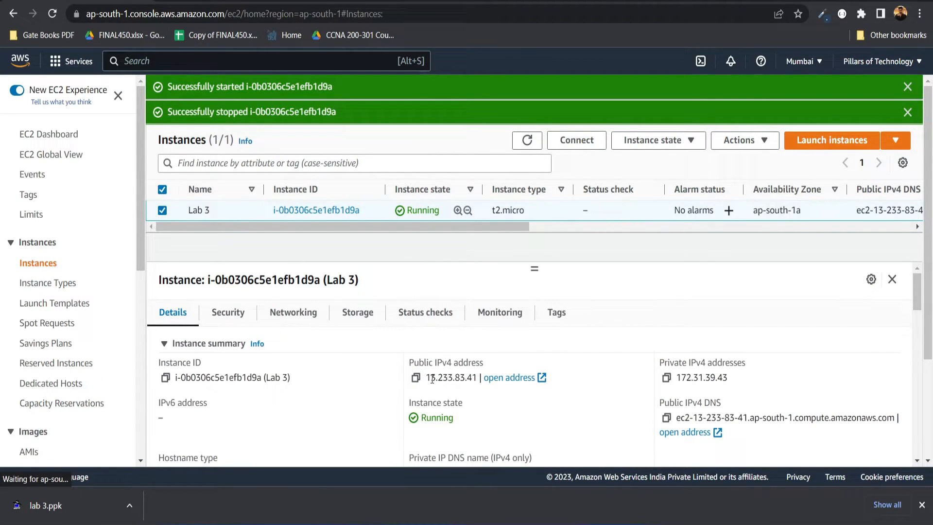
Step: Copy the restarted instance's public IPv4 address 13.233.83.41 onto a new line in Notepad
{"action": "left_click_drag", "start_coordinate": [427, 378], "coordinate": [473, 377]}
{"action": "left_click_drag", "start_coordinate": [475, 378], "coordinate": [478, 378]}
{"action": "key", "text": "ctrl+c"}
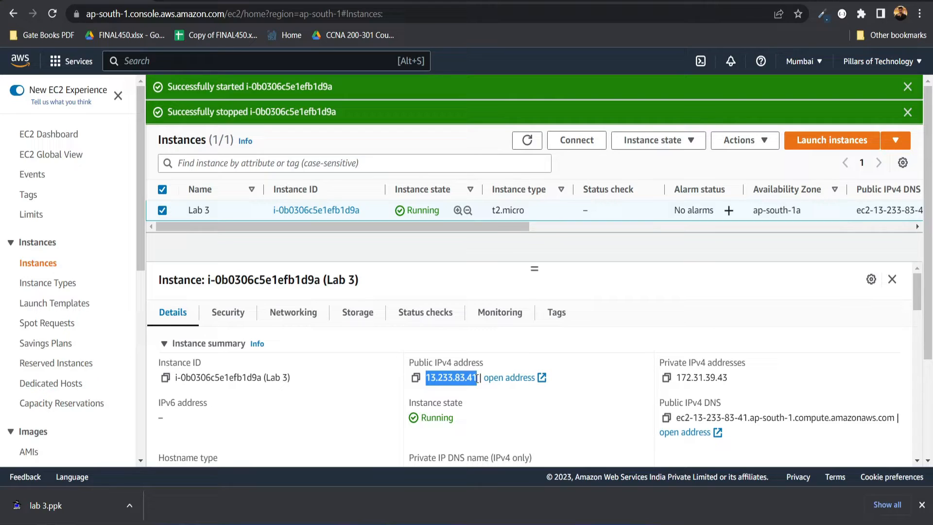
{"action": "key", "text": "alt+Tab"}
{"action": "key", "text": "Return"}
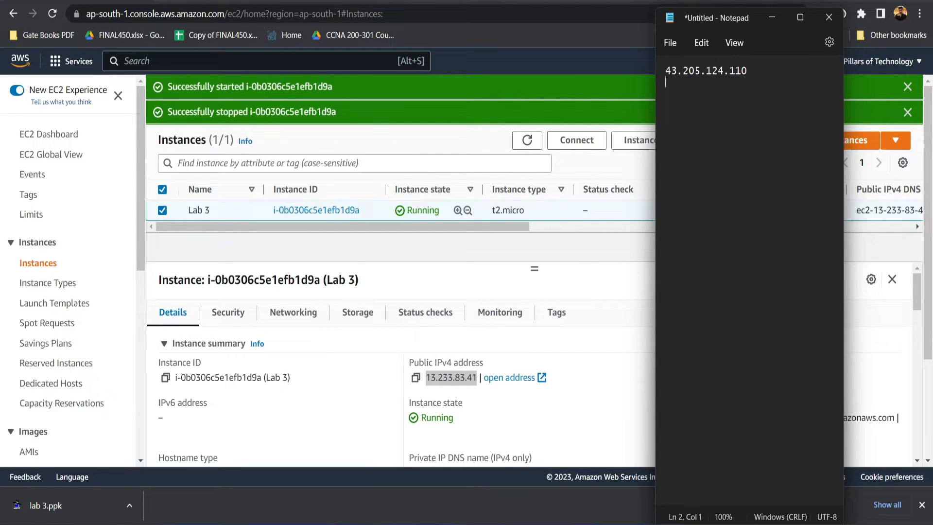
{"action": "key", "text": "ctrl+v"}
Step: Compare the two recorded public IP addresses from before and after the restart
{"action": "mouse_move", "coordinate": [665, 70]}
{"action": "left_mouse_down"}
{"action": "mouse_move", "coordinate": [749, 71]}
{"action": "mouse_move", "coordinate": [736, 82]}
{"action": "mouse_move", "coordinate": [666, 83]}
{"action": "left_mouse_up"}
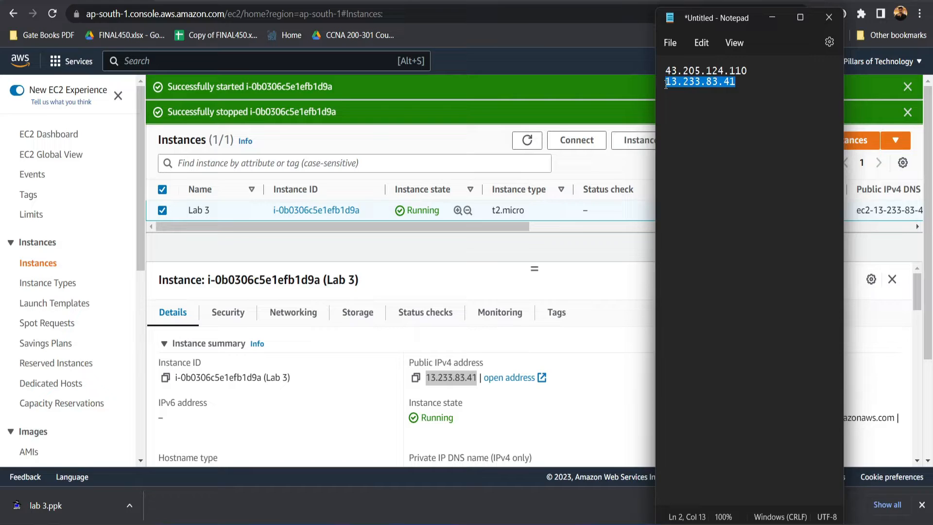
{"action": "left_click", "coordinate": [730, 92]}
{"action": "left_click_drag", "start_coordinate": [749, 71], "coordinate": [666, 72]}
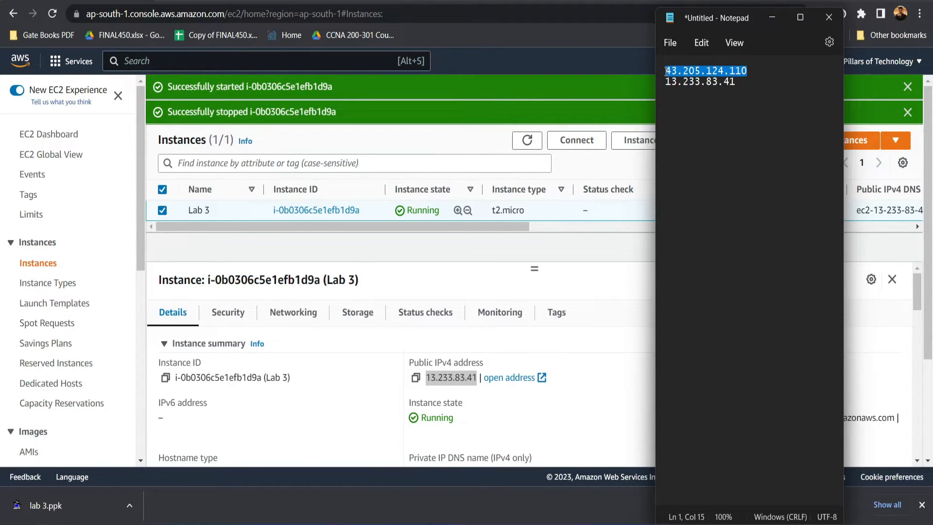
{"action": "left_click", "coordinate": [751, 72]}
{"action": "left_click_drag", "start_coordinate": [736, 81], "coordinate": [667, 88]}
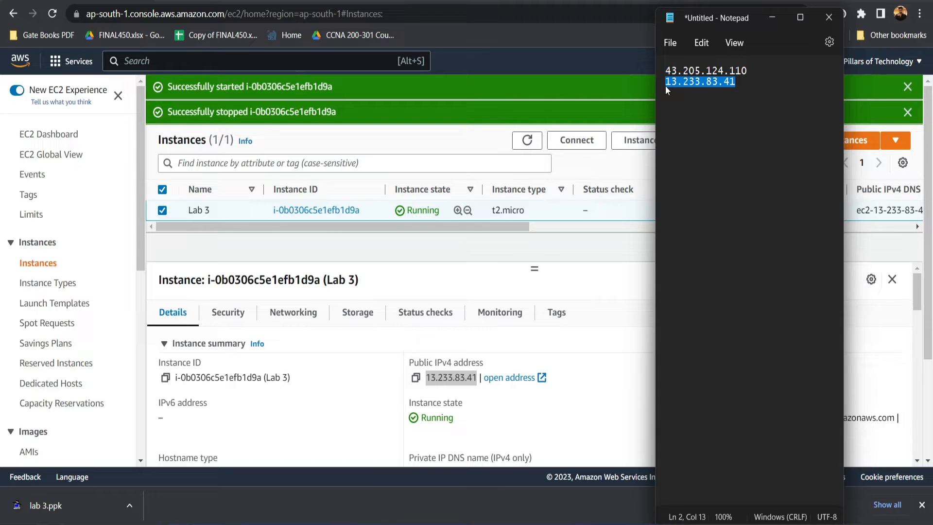
Step: Search the AWS console for "elastic" and open the Elastic IPs feature of EC2
{"action": "left_click", "coordinate": [205, 51]}
{"action": "left_click", "coordinate": [190, 60]}
{"action": "type", "text": "elastic"}
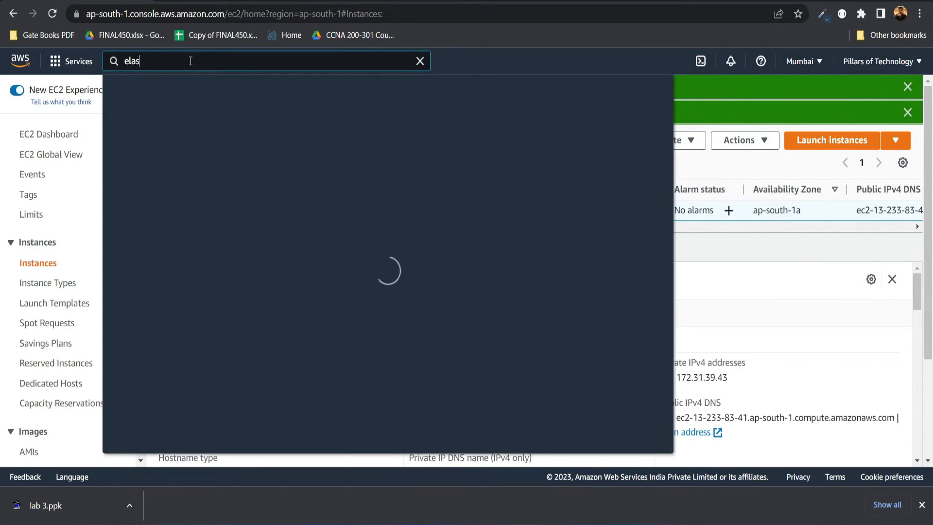
{"action": "scroll", "coordinate": [294, 346], "scroll_direction": "down", "scroll_amount": 2}
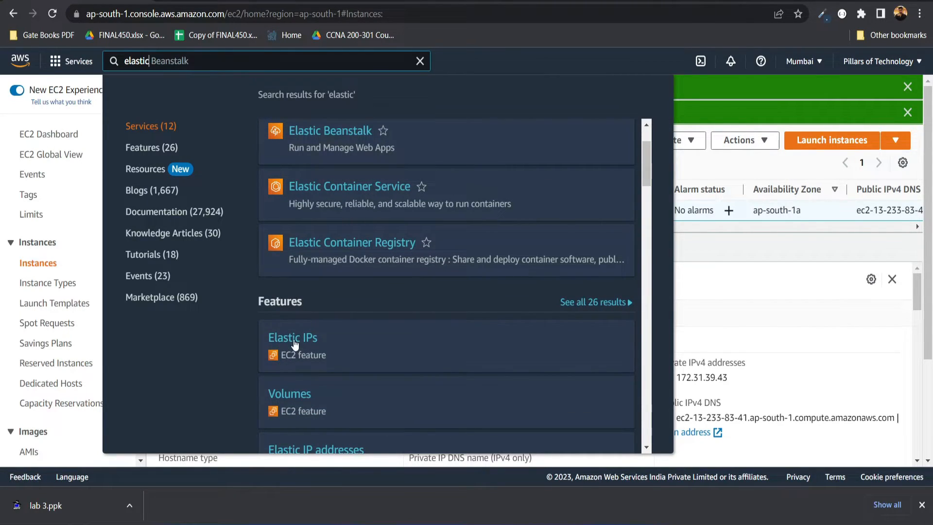
{"action": "left_click", "coordinate": [294, 345]}
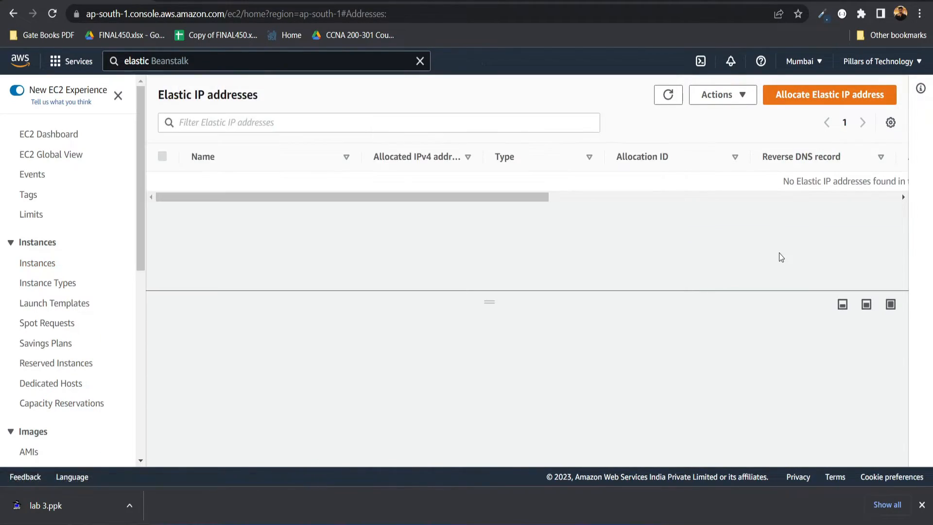
Step: Start allocating a new Elastic IP address and check its network border group against the console's current region
{"action": "scroll", "coordinate": [749, 190], "scroll_direction": "right", "scroll_amount": 3}
{"action": "scroll", "coordinate": [750, 190], "scroll_direction": "left", "scroll_amount": 3}
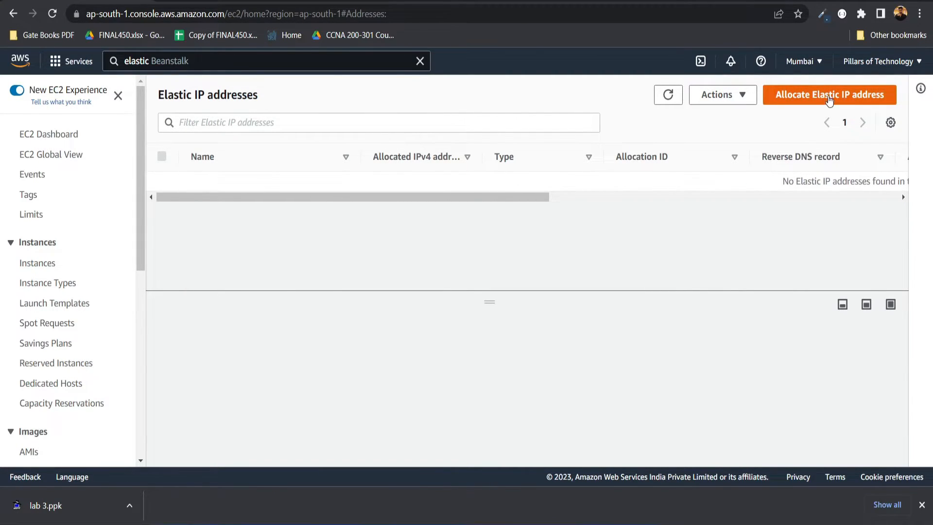
{"action": "left_click", "coordinate": [834, 99]}
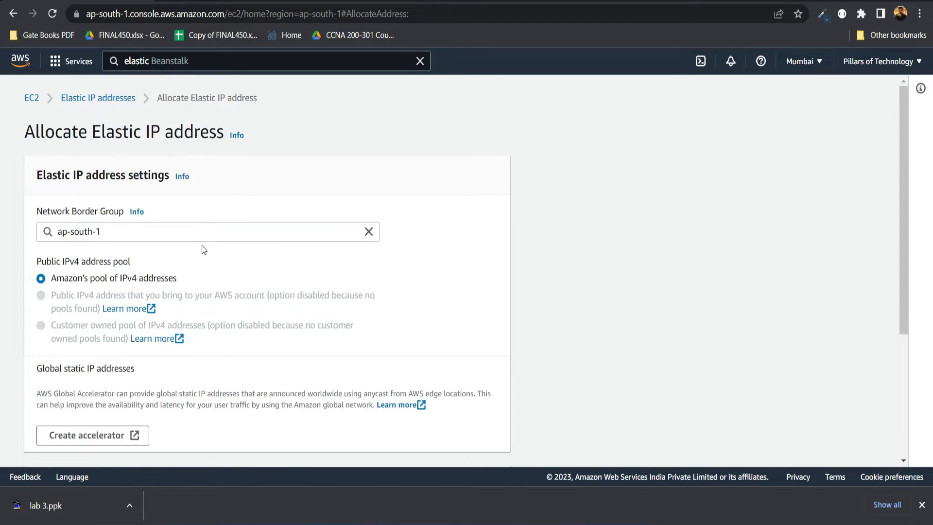
{"action": "left_click", "coordinate": [122, 235]}
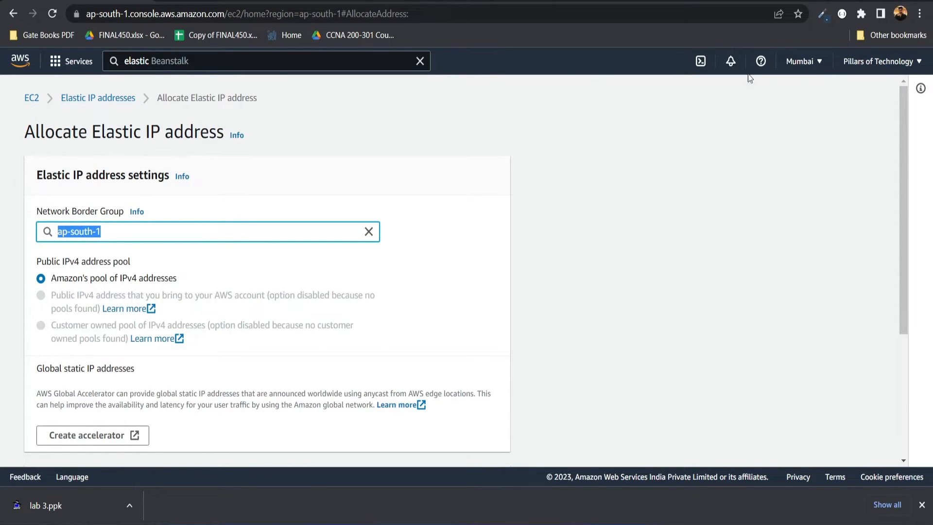
{"action": "left_click", "coordinate": [801, 63]}
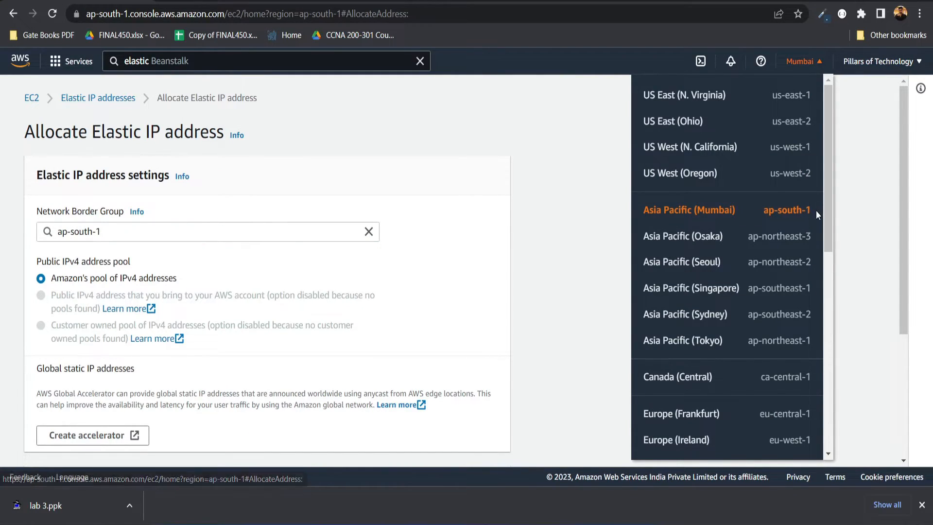
{"action": "left_click", "coordinate": [139, 232]}
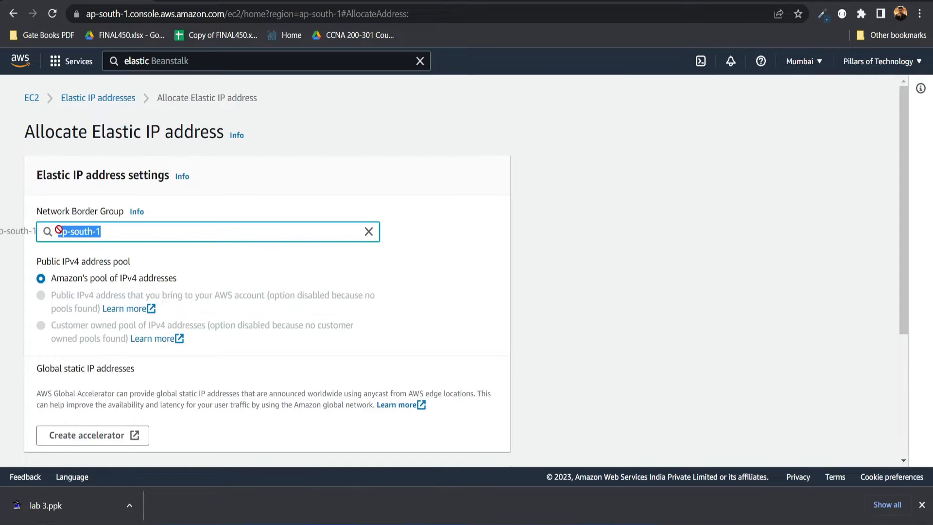
{"action": "left_click", "coordinate": [129, 230]}
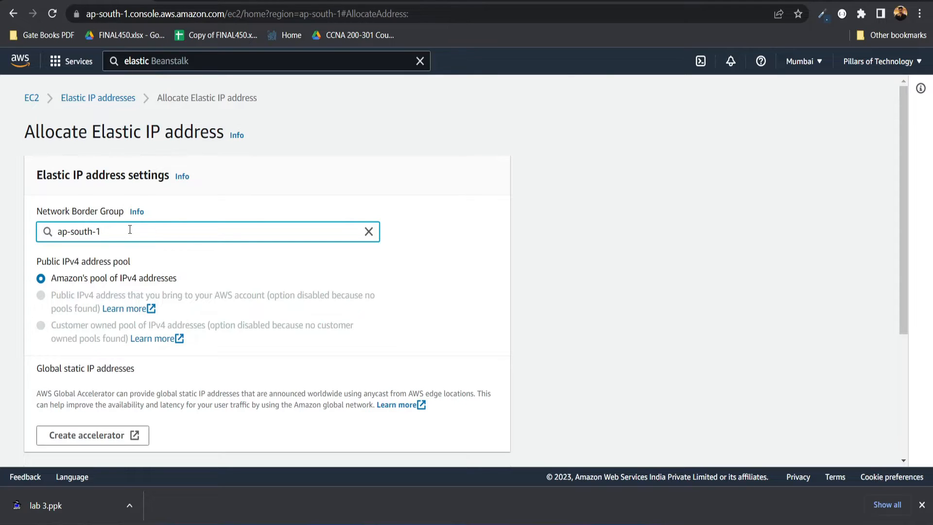
{"action": "triple_click", "coordinate": [107, 229]}
{"action": "left_click", "coordinate": [148, 231]}
{"action": "scroll", "coordinate": [222, 285], "scroll_direction": "down", "scroll_amount": 1}
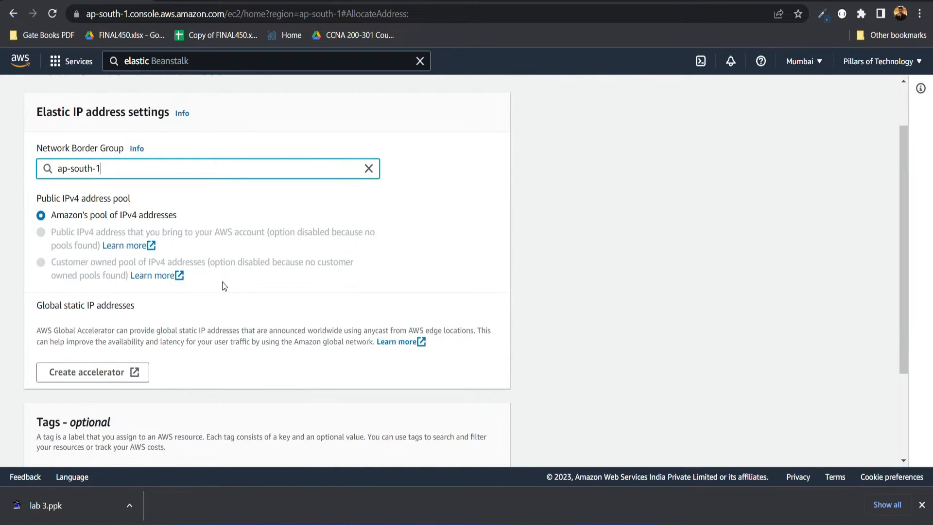
Step: Allocate the Elastic IP address from Amazon's pool of IPv4 addresses
{"action": "left_click", "coordinate": [66, 217]}
{"action": "left_click_drag", "start_coordinate": [56, 218], "coordinate": [179, 216]}
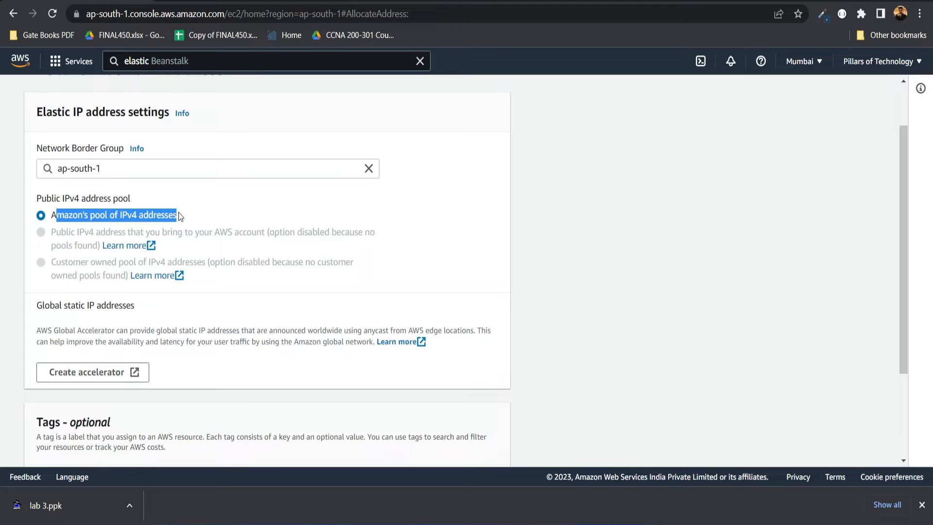
{"action": "scroll", "coordinate": [198, 340], "scroll_direction": "down", "scroll_amount": 3}
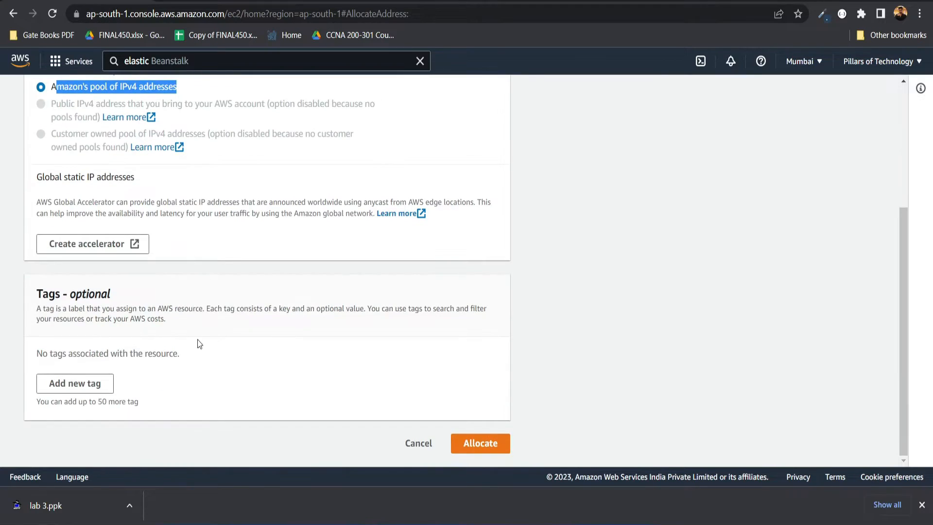
{"action": "left_click", "coordinate": [483, 446]}
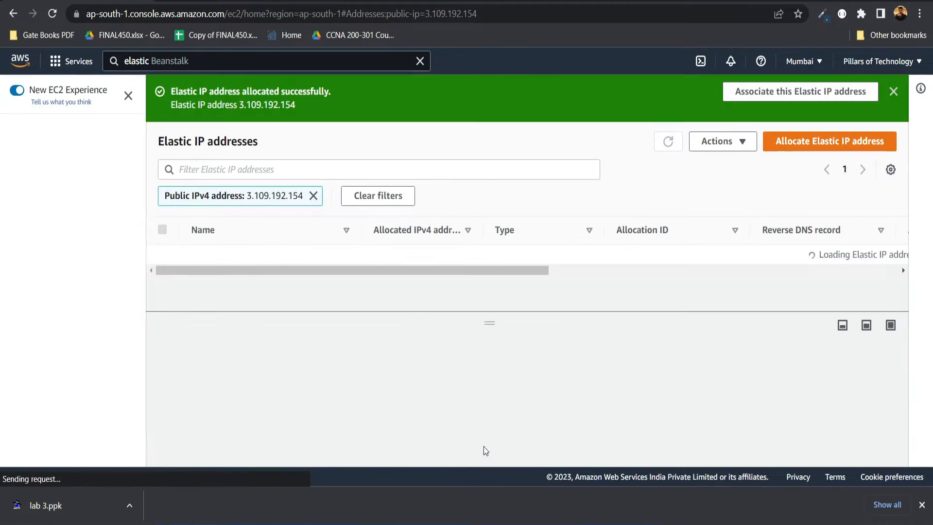
Step: Associate the newly allocated Elastic IP address 3.109.192.154 with the Lab 3 instance and check its associated instance ID
{"action": "left_click_drag", "start_coordinate": [357, 259], "coordinate": [431, 254]}
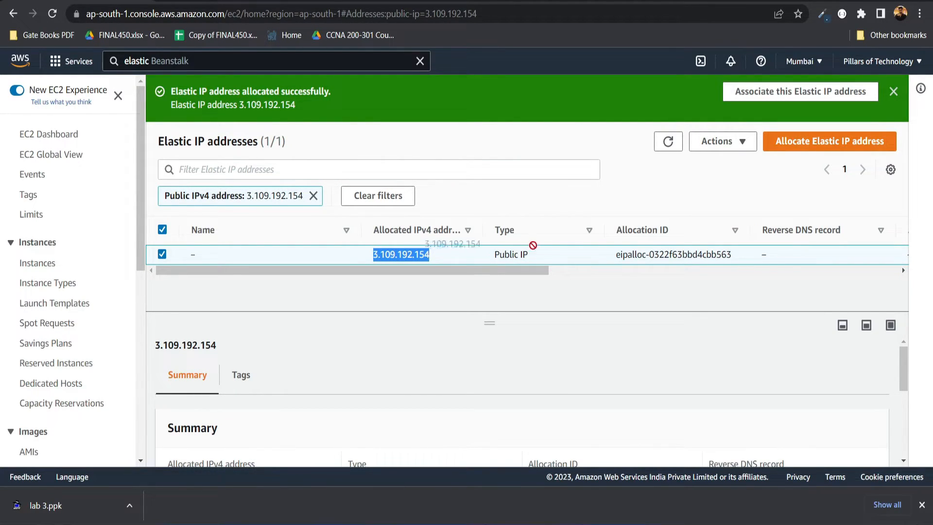
{"action": "left_click", "coordinate": [386, 263]}
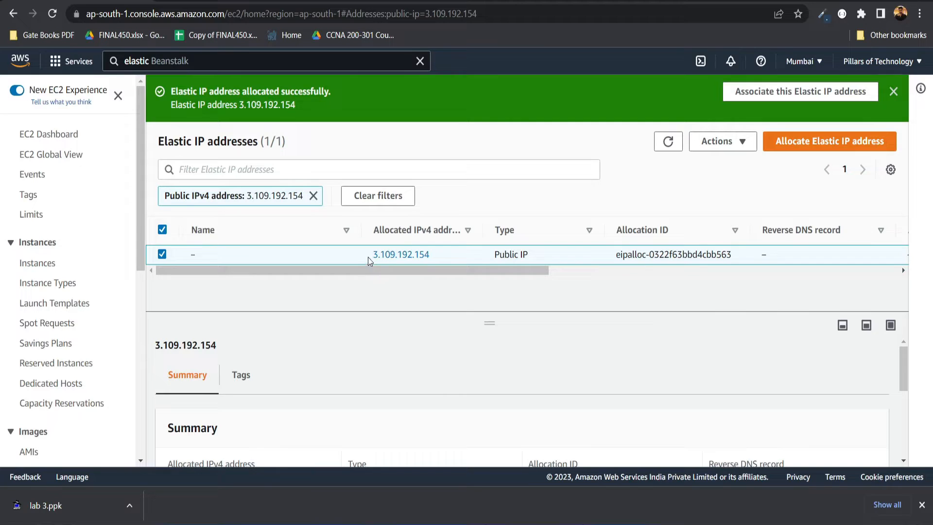
{"action": "left_click_drag", "start_coordinate": [368, 258], "coordinate": [431, 254]}
{"action": "left_click", "coordinate": [455, 256]}
{"action": "left_click", "coordinate": [721, 141]}
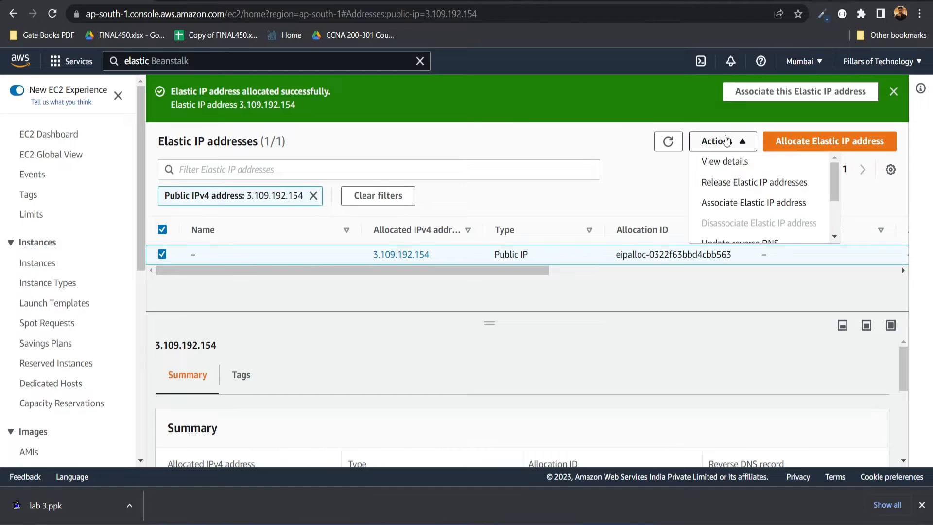
{"action": "left_click", "coordinate": [767, 206]}
{"action": "scroll", "coordinate": [506, 305], "scroll_direction": "down", "scroll_amount": 3}
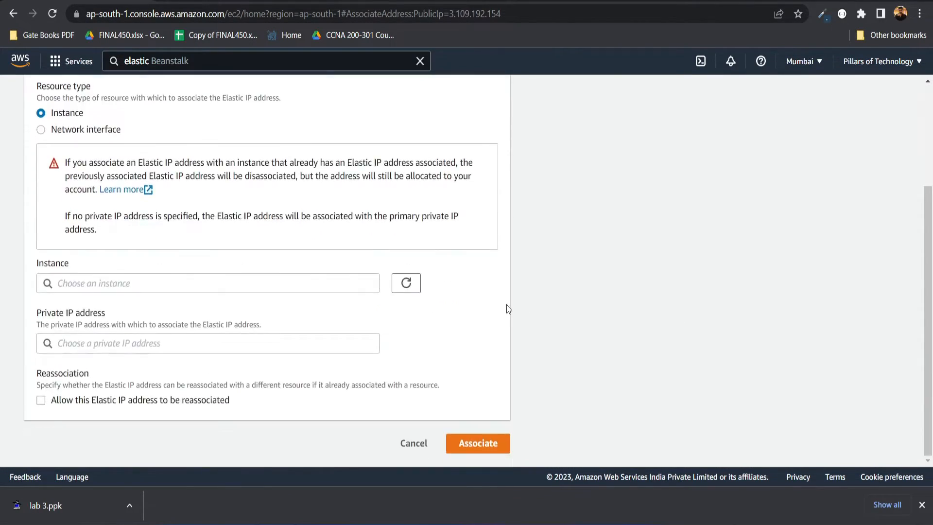
{"action": "left_click", "coordinate": [160, 284]}
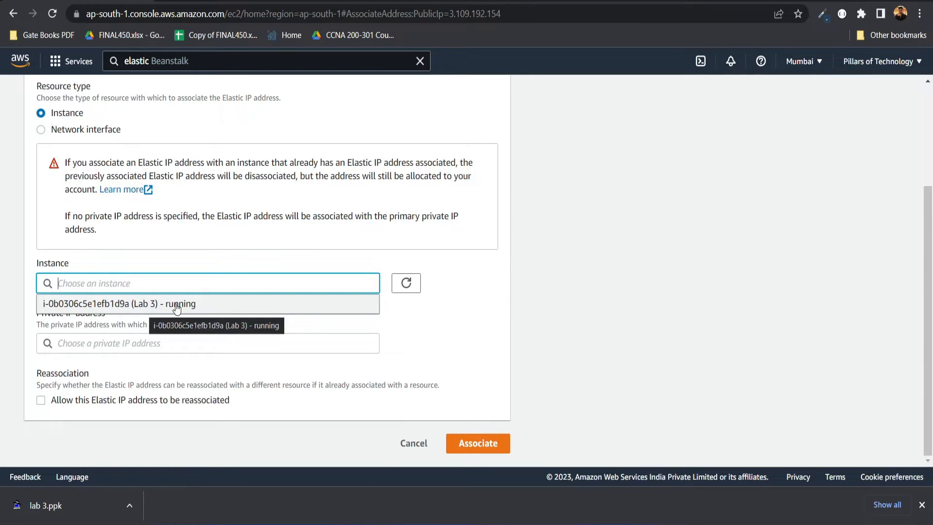
{"action": "left_click", "coordinate": [176, 303]}
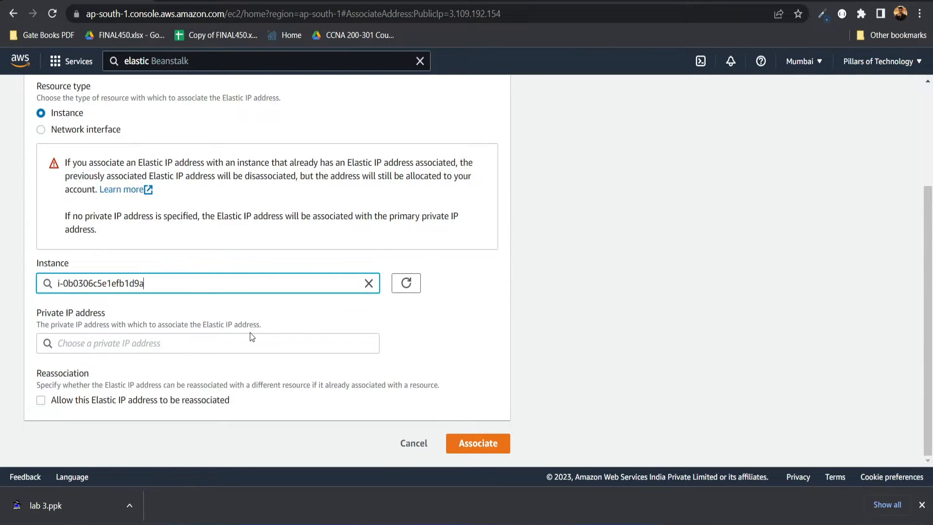
{"action": "left_click", "coordinate": [489, 441]}
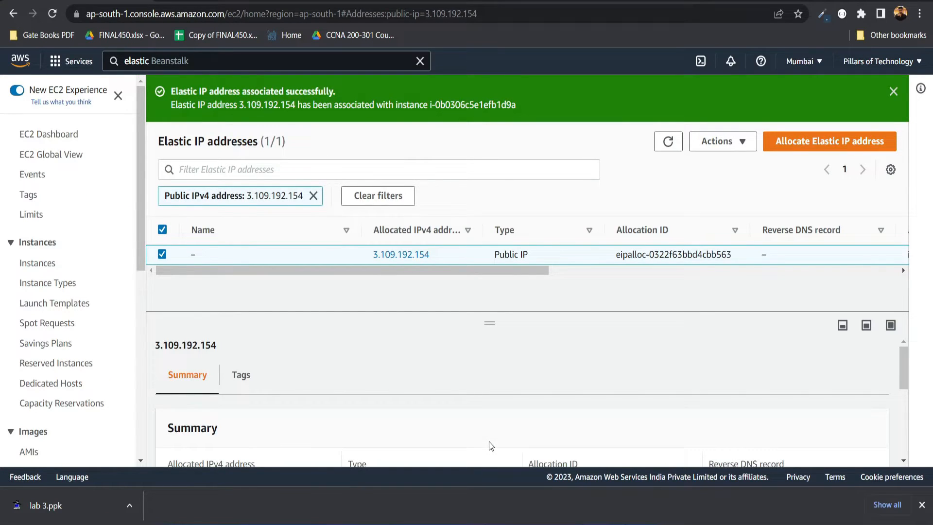
{"action": "scroll", "coordinate": [449, 340], "scroll_direction": "down", "scroll_amount": 1}
{"action": "scroll", "coordinate": [449, 339], "scroll_direction": "up", "scroll_amount": 1}
{"action": "left_click_drag", "start_coordinate": [515, 271], "coordinate": [580, 270]}
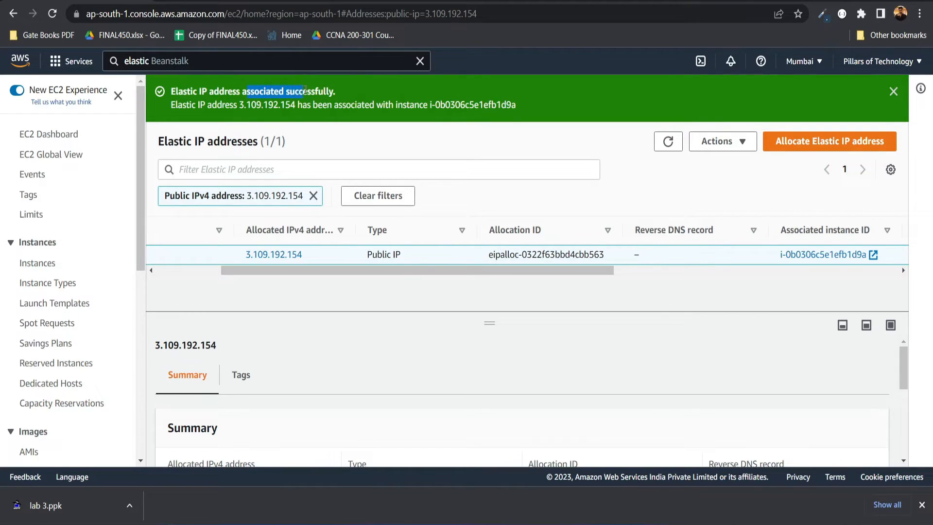
Step: Search the console for "ec2", open the running instances and select Lab 3 to check its public IPv4 address
{"action": "left_click", "coordinate": [193, 68]}
{"action": "type", "text": "ec2"}
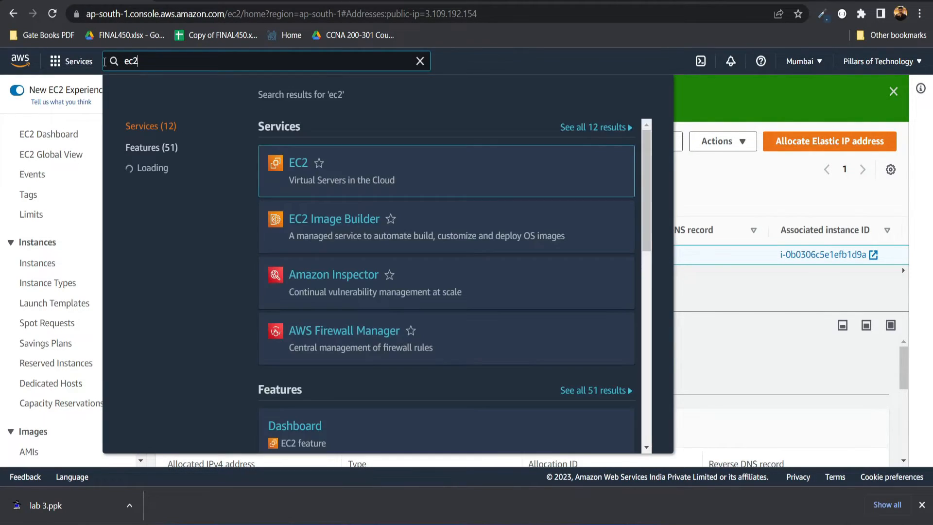
{"action": "left_click", "coordinate": [298, 164]}
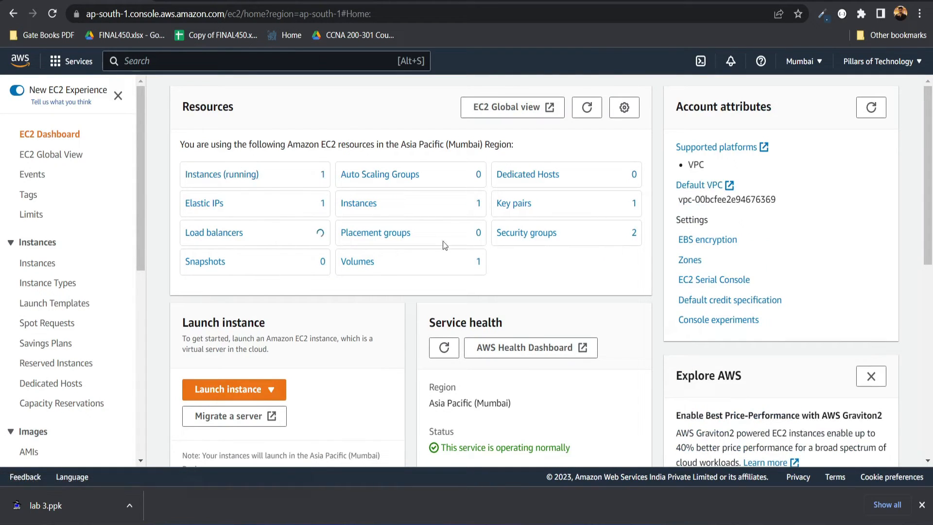
{"action": "left_click", "coordinate": [223, 174]}
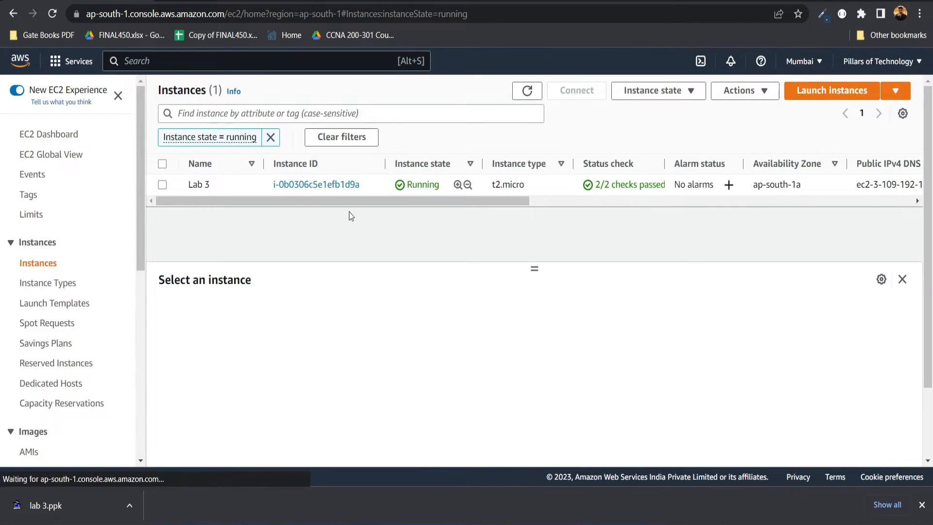
{"action": "left_click", "coordinate": [164, 185]}
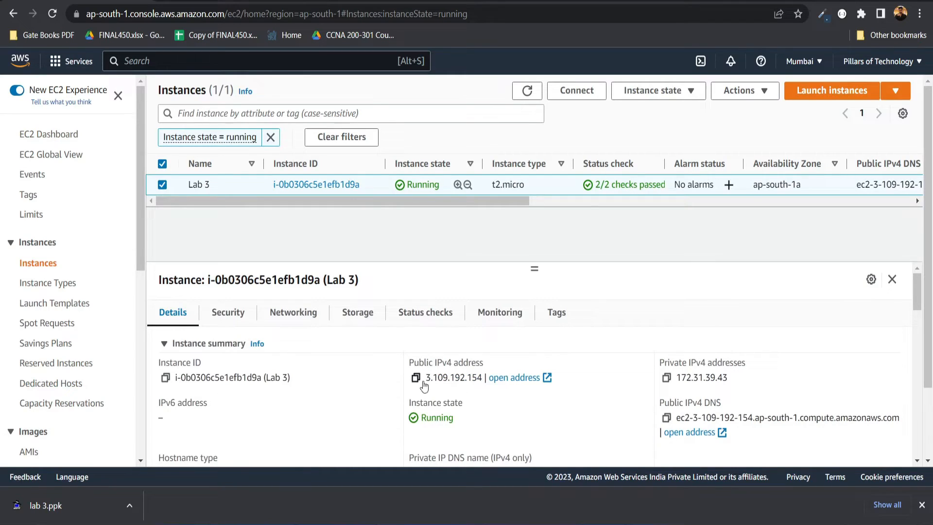
{"action": "left_click_drag", "start_coordinate": [426, 378], "coordinate": [483, 378]}
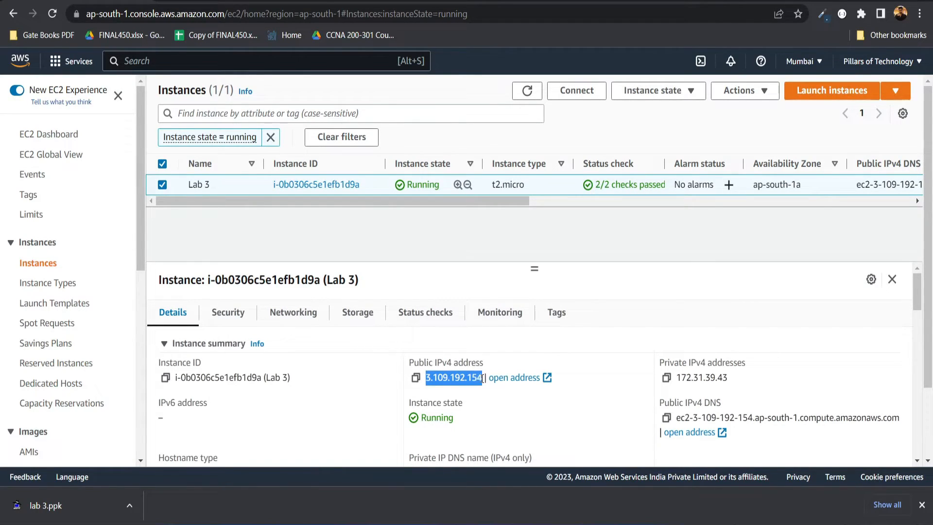
Step: Copy Lab 3's public IPv4 address into Notepad under a new "my elastic ip:" line, leaving a blank line above it
{"action": "left_click", "coordinate": [415, 377]}
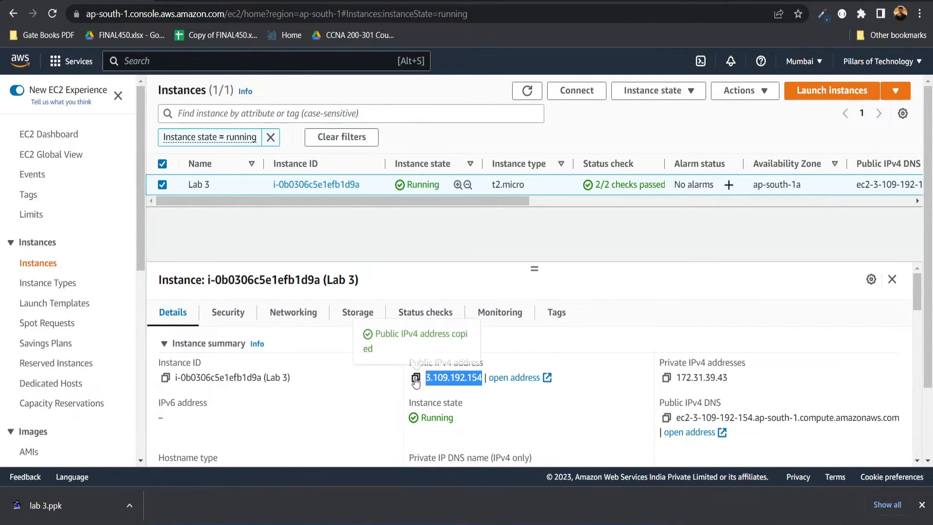
{"action": "key", "text": "alt+Tab"}
{"action": "key", "text": "Right"}
{"action": "key", "text": "Return"}
{"action": "key", "text": "Return"}
{"action": "type", "text": "my elas"}
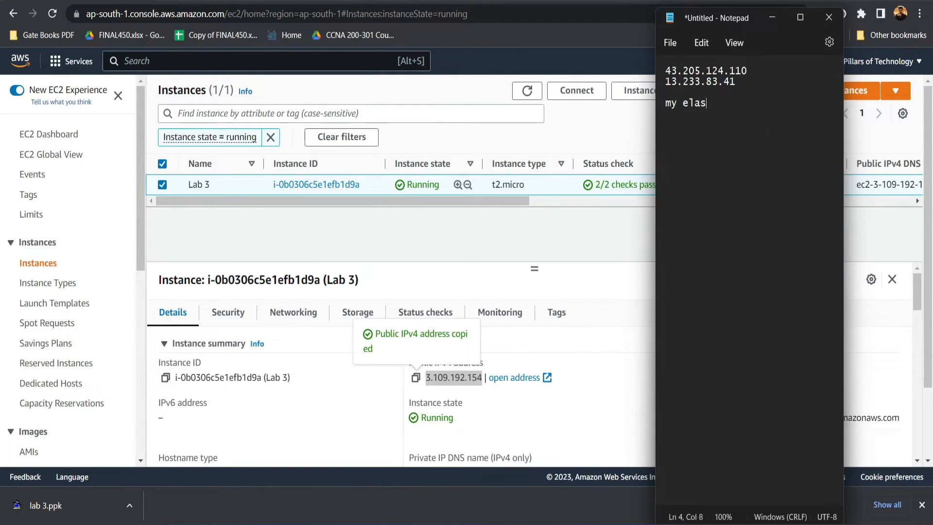
{"action": "type", "text": "tic ip:"}
{"action": "key", "text": "Return"}
{"action": "key", "text": "ctrl+v"}
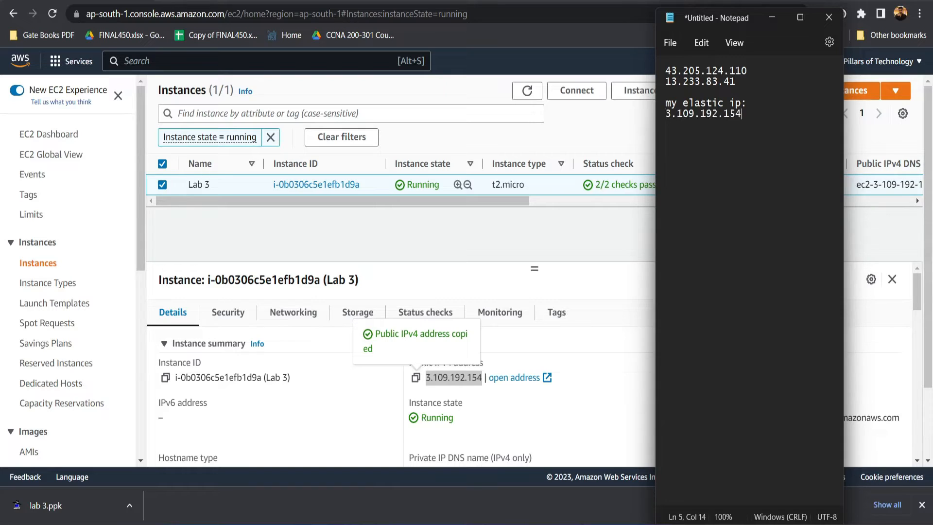
{"action": "left_click_drag", "start_coordinate": [743, 115], "coordinate": [665, 117]}
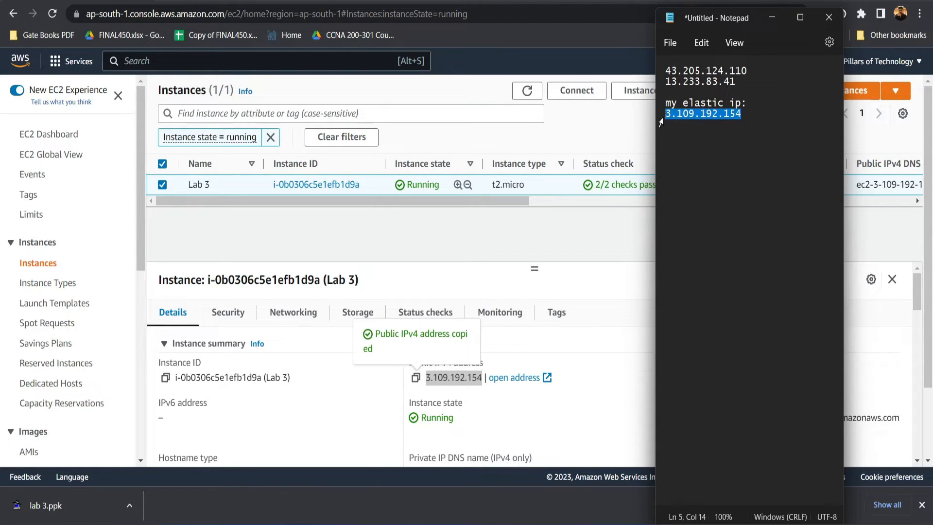
{"action": "left_click", "coordinate": [705, 131]}
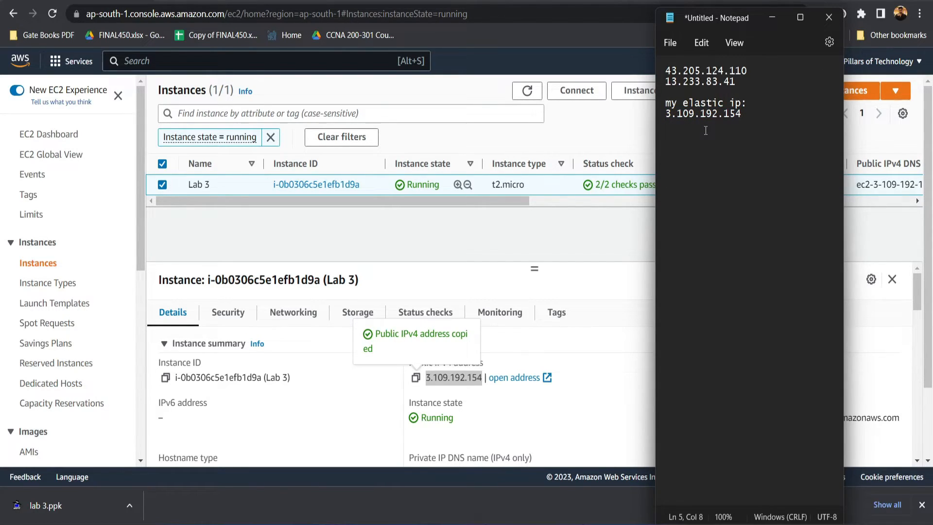
{"action": "left_click", "coordinate": [775, 17]}
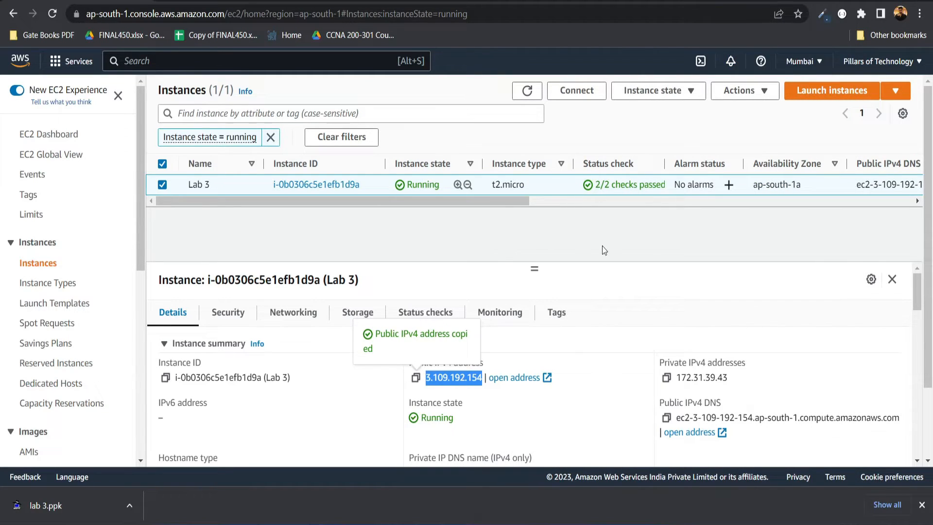
Step: Stop the Lab 3 instance and reselect it to refresh its details
{"action": "left_click", "coordinate": [653, 91]}
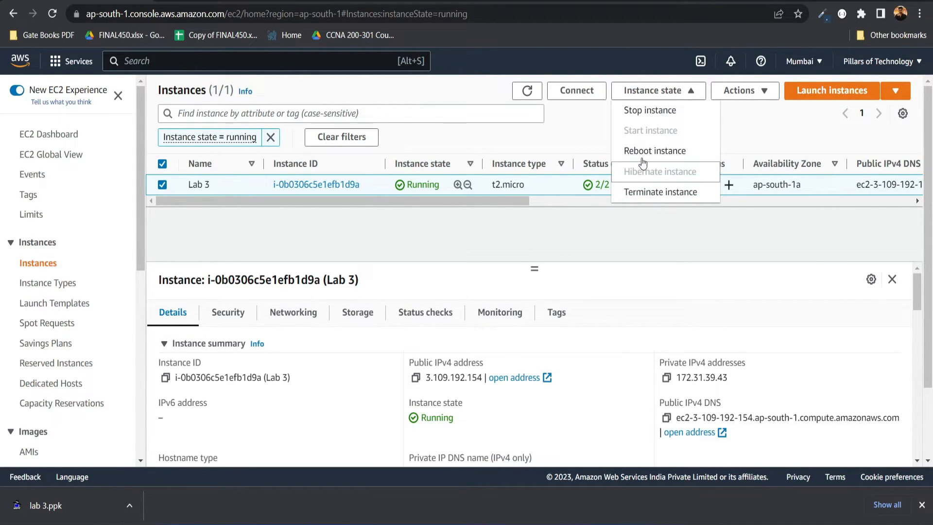
{"action": "left_click", "coordinate": [650, 111]}
{"action": "left_click", "coordinate": [676, 332]}
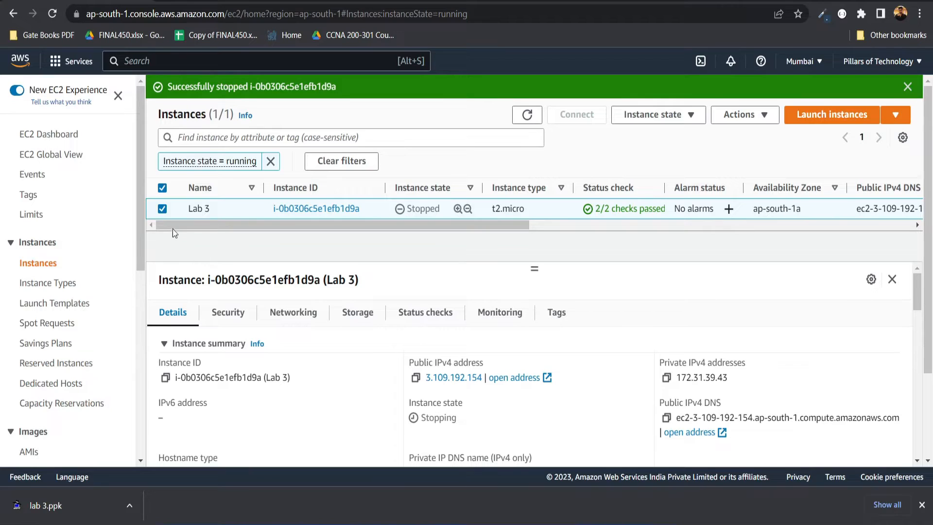
{"action": "left_click", "coordinate": [163, 208]}
{"action": "left_click", "coordinate": [162, 208]}
Step: Start the stopped Lab 3 instance and reselect it to check its public IPv4 address
{"action": "left_click", "coordinate": [652, 115]}
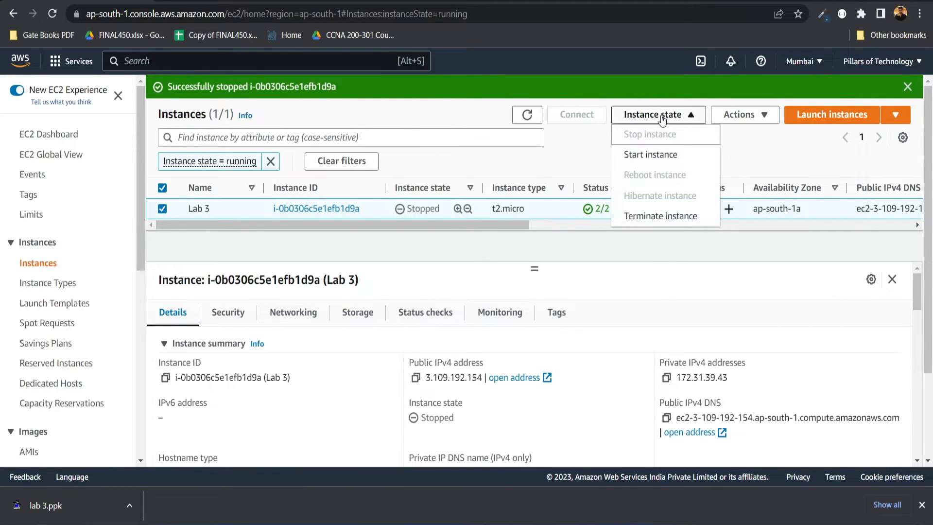
{"action": "left_click", "coordinate": [651, 156]}
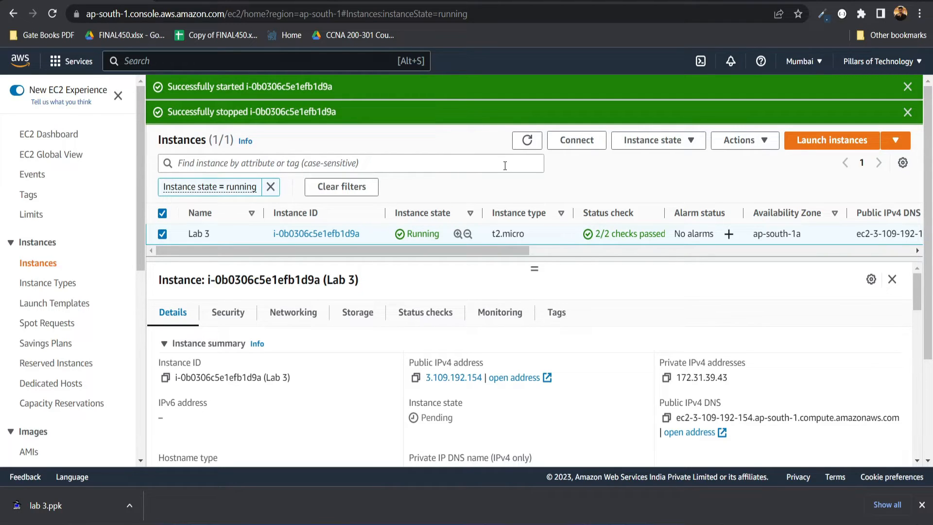
{"action": "left_click", "coordinate": [163, 233]}
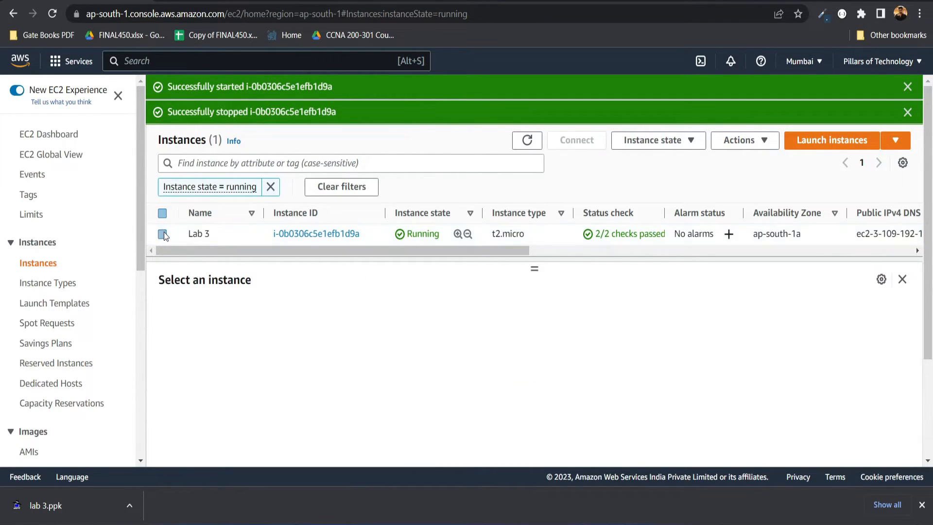
{"action": "left_click", "coordinate": [163, 234]}
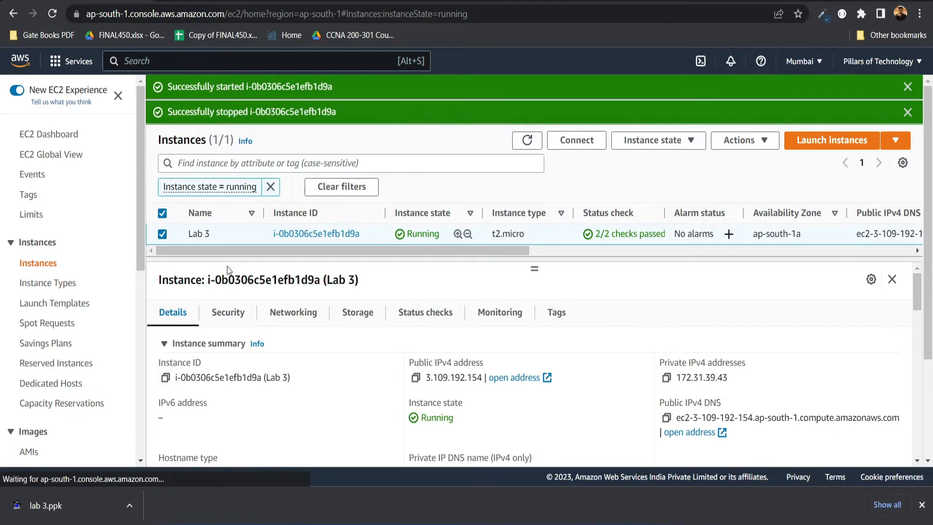
Step: Copy Lab 3's public IPv4 address from the instance details into Notepad on a new line and compare it with the one above
{"action": "left_click_drag", "start_coordinate": [426, 378], "coordinate": [485, 378]}
{"action": "key", "text": "alt+Tab"}
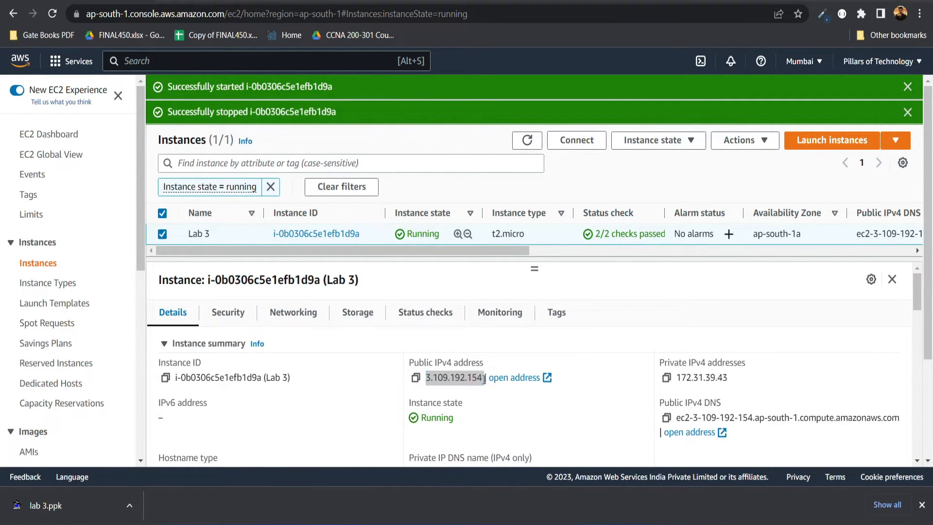
{"action": "key", "text": "Return"}
{"action": "key", "text": "ctrl+v"}
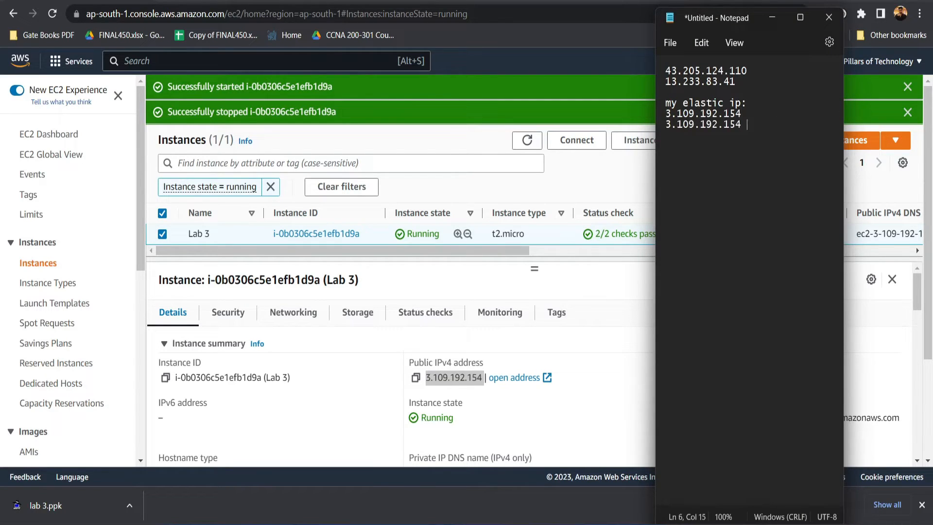
{"action": "left_click_drag", "start_coordinate": [661, 117], "coordinate": [722, 113]}
{"action": "left_click", "coordinate": [746, 127]}
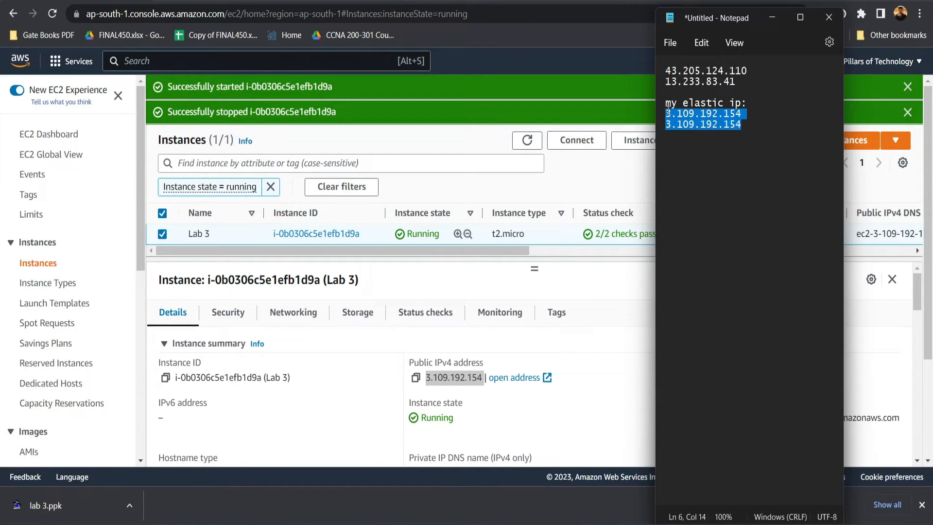
{"action": "left_click", "coordinate": [715, 154]}
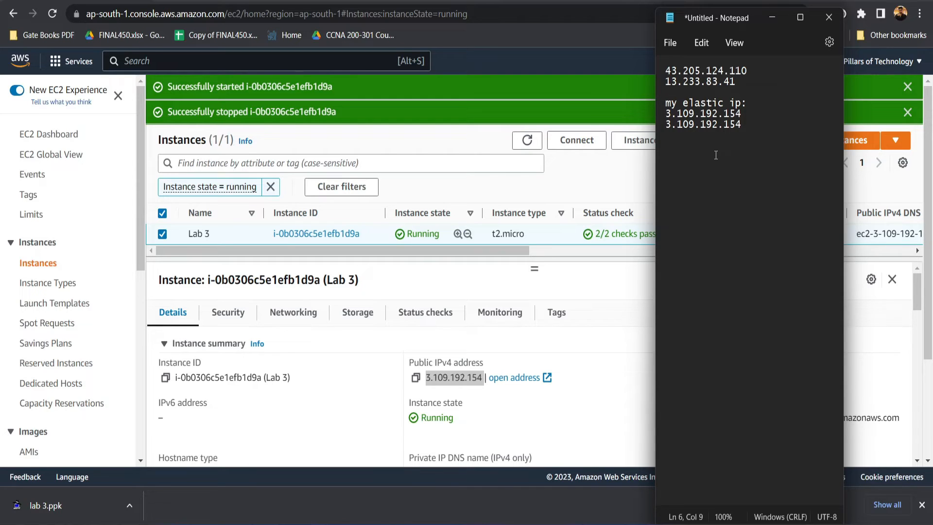
Step: Add the notes "allocate....", "instance terminate.." and "ip release..." below the addresses in Notepad, leaving a blank line after "allocate...."
{"action": "left_click_drag", "start_coordinate": [750, 125], "coordinate": [665, 103]}
{"action": "left_click", "coordinate": [761, 138]}
{"action": "key", "text": "Return"}
{"action": "key", "text": "Return"}
{"action": "type", "text": "allocate...."}
{"action": "key", "text": "Return"}
{"action": "type", "text": "instan"}
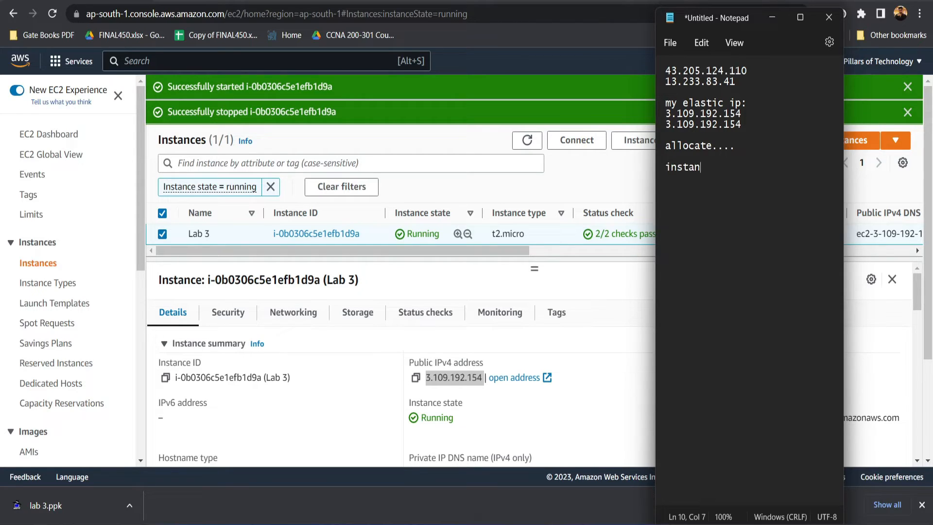
{"action": "type", "text": "ce terminate.."}
{"action": "key", "text": "Return"}
{"action": "type", "text": "ip release..."}
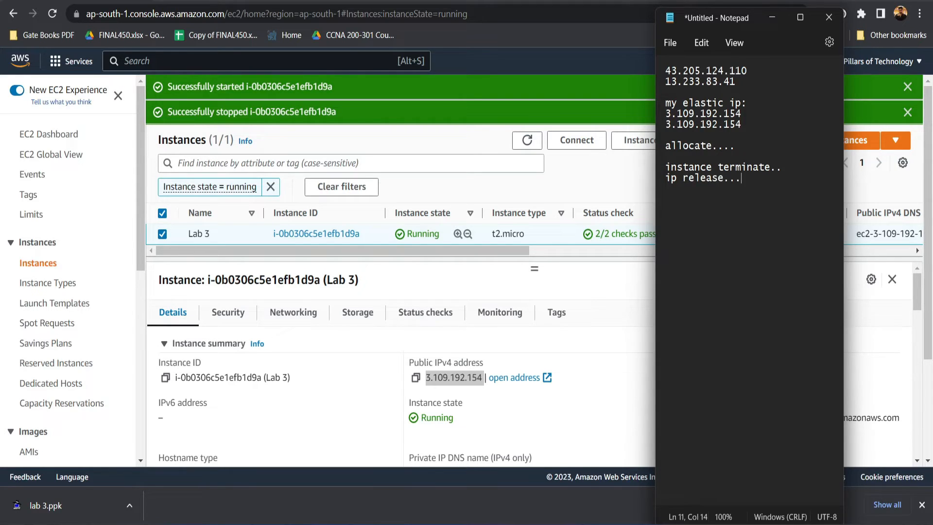
{"action": "left_click_drag", "start_coordinate": [682, 167], "coordinate": [764, 168]}
{"action": "left_click", "coordinate": [673, 167]}
{"action": "left_click_drag", "start_coordinate": [665, 178], "coordinate": [729, 181]}
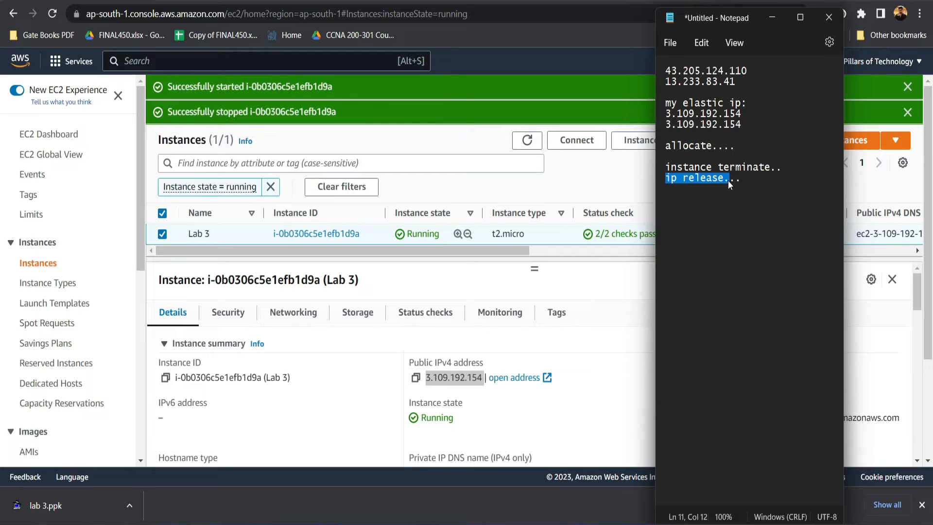
Step: Return to the EC2 console, terminate the Lab 3 instance and shrink the details pane to reveal its row
{"action": "left_click", "coordinate": [623, 165]}
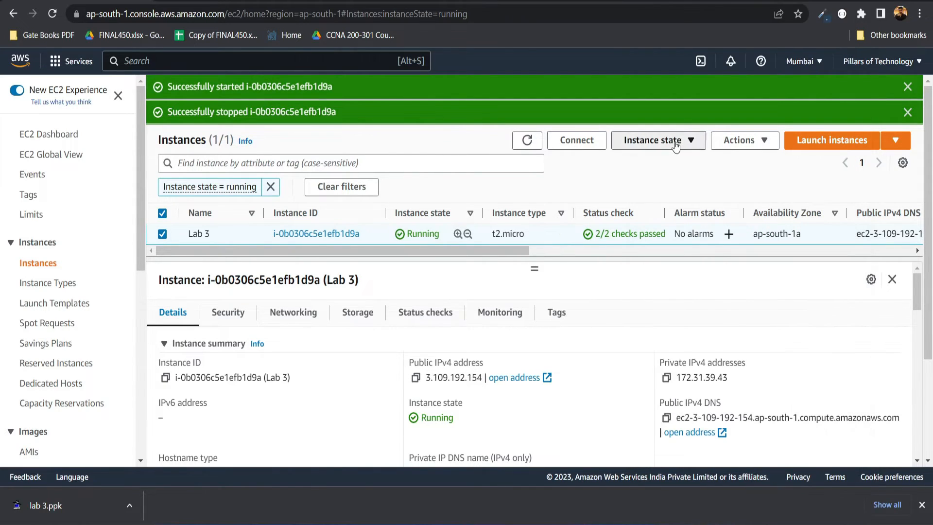
{"action": "left_click", "coordinate": [652, 140]}
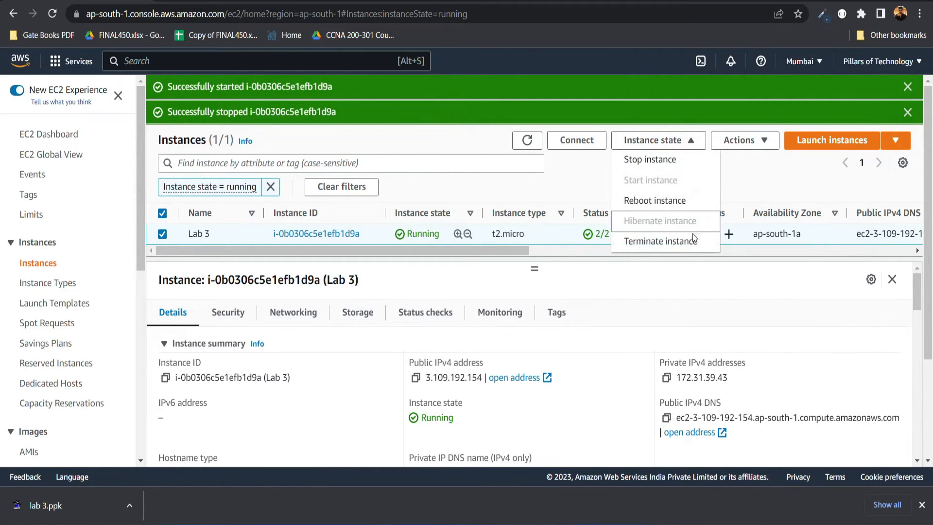
{"action": "left_click", "coordinate": [669, 246]}
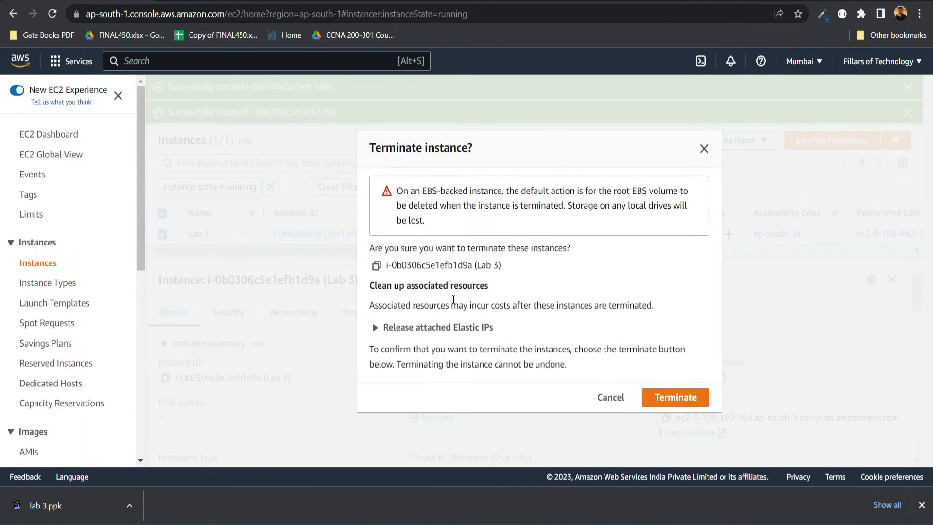
{"action": "left_click", "coordinate": [693, 400]}
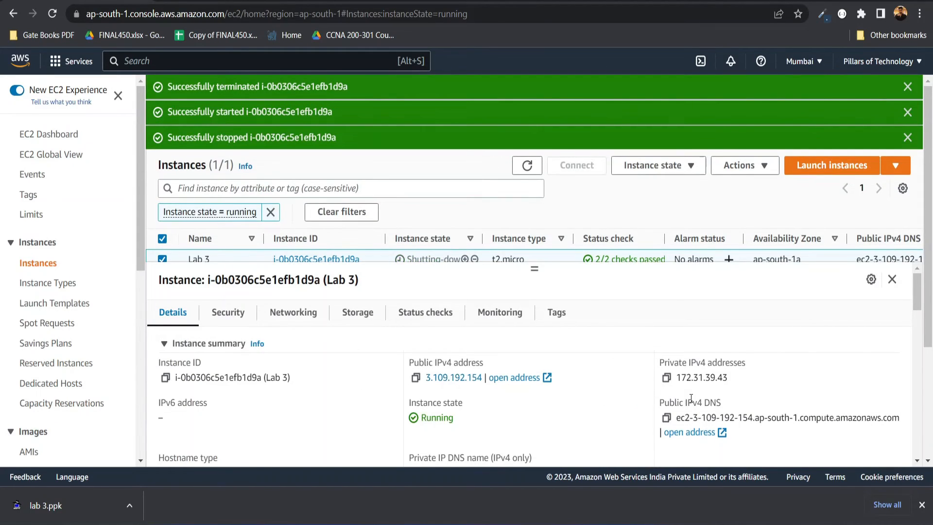
{"action": "left_click_drag", "start_coordinate": [534, 269], "coordinate": [539, 352]}
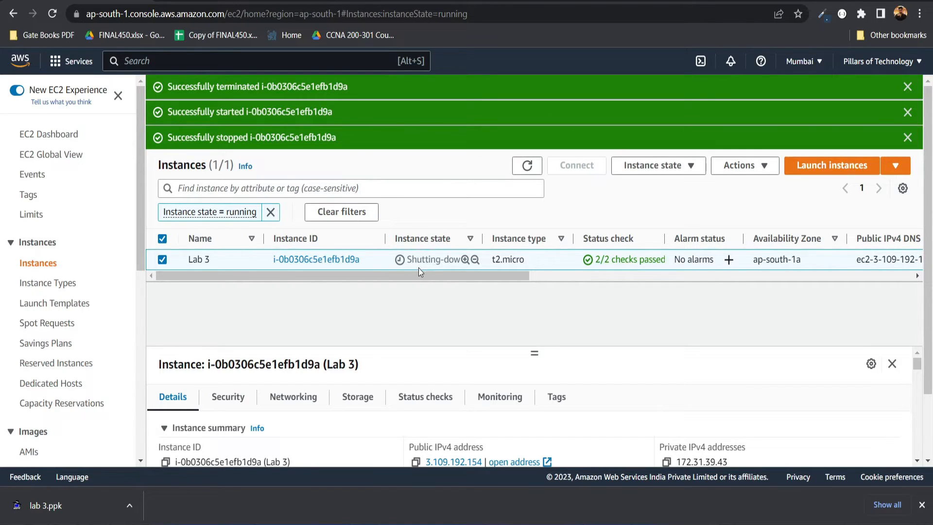
Step: Open the Elastic IP addresses via a search for "elastic" and try to release 3.109.192.154, reading the dialog's explanation before cancelling
{"action": "type", "text": "elastic"}
{"action": "scroll", "coordinate": [340, 317], "scroll_direction": "down", "scroll_amount": 3}
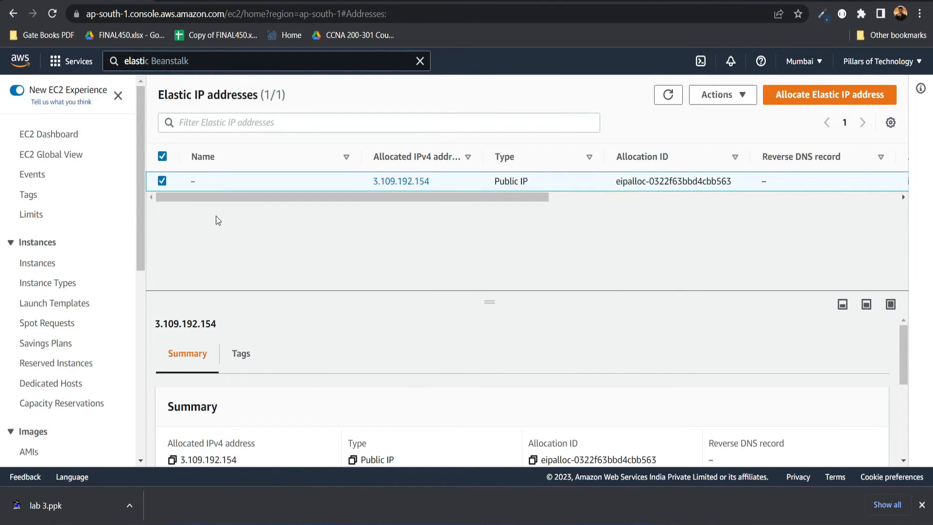
{"action": "left_click", "coordinate": [728, 102]}
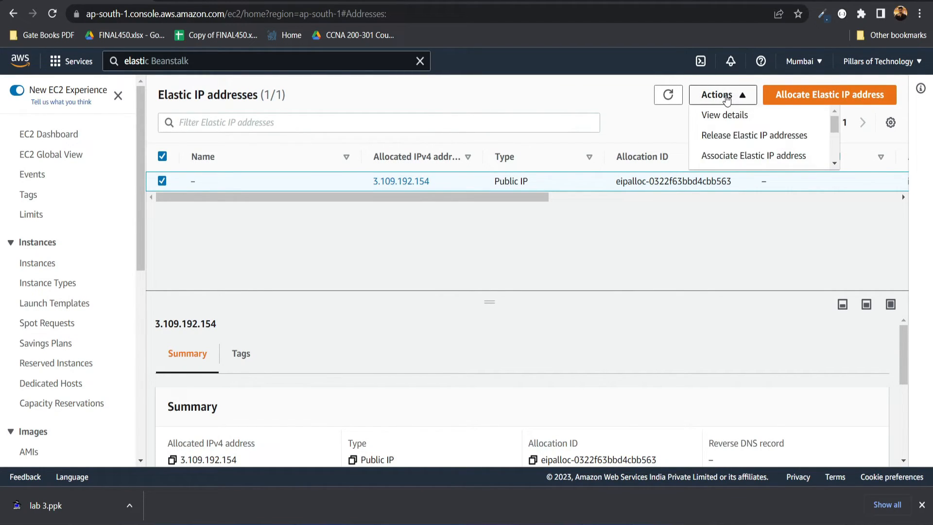
{"action": "left_click", "coordinate": [755, 142]}
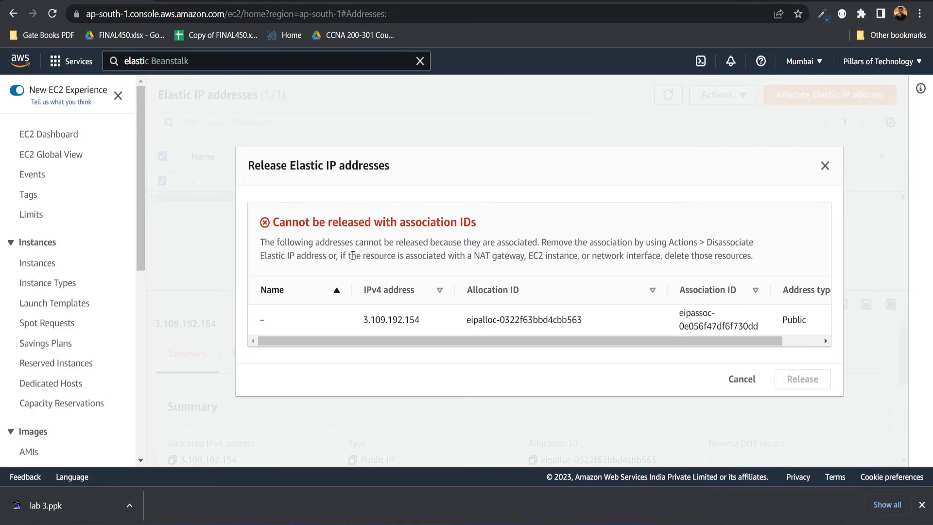
{"action": "left_click_drag", "start_coordinate": [286, 222], "coordinate": [448, 216]}
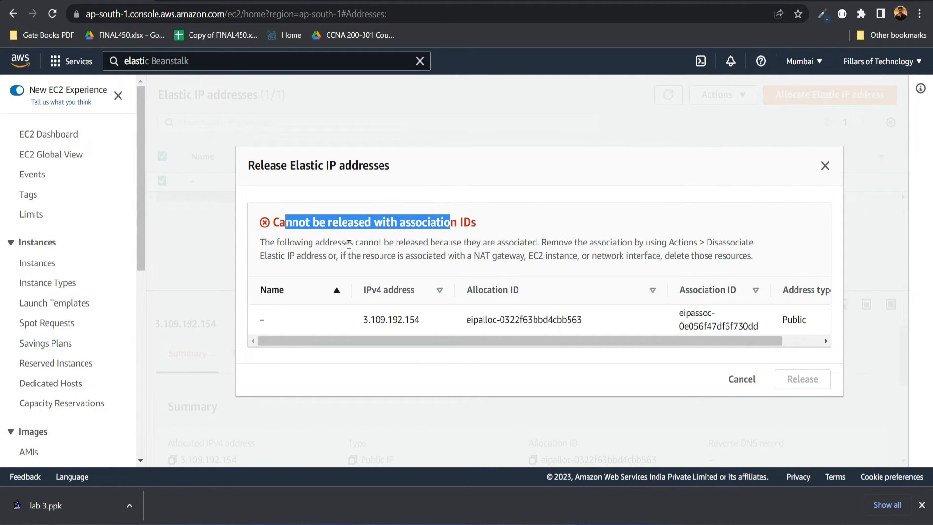
{"action": "left_click_drag", "start_coordinate": [265, 243], "coordinate": [533, 244]}
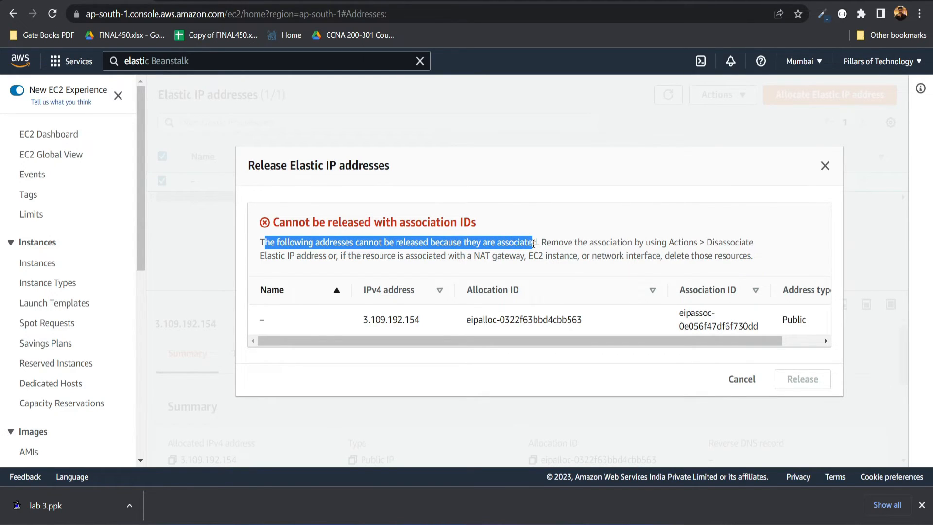
{"action": "left_click_drag", "start_coordinate": [551, 243], "coordinate": [660, 242]}
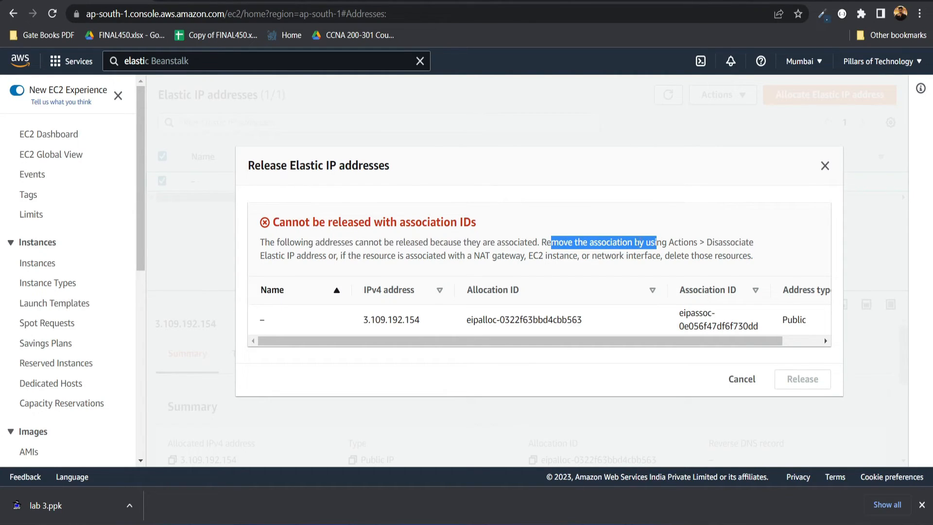
{"action": "left_click_drag", "start_coordinate": [533, 243], "coordinate": [589, 256]}
{"action": "left_click_drag", "start_coordinate": [391, 329], "coordinate": [428, 319]}
{"action": "left_click", "coordinate": [743, 379]}
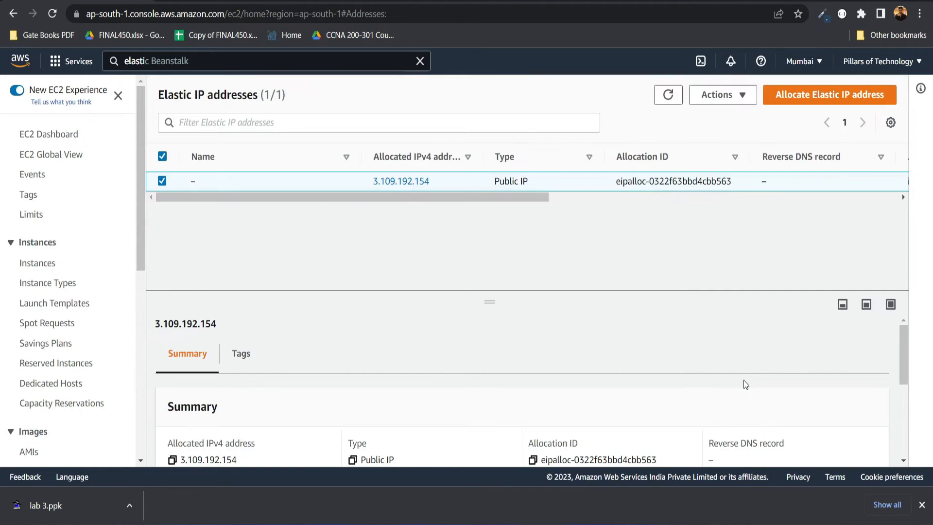
Step: Search the console for "ec2" and open the EC2 dashboard in a new browser tab
{"action": "left_click", "coordinate": [184, 58]}
{"action": "key", "text": "BackSpace"}
{"action": "key", "text": "BackSpace"}
{"action": "key", "text": "BackSpace"}
{"action": "key", "text": "BackSpace"}
{"action": "key", "text": "BackSpace"}
{"action": "key", "text": "BackSpace"}
{"action": "type", "text": "c2"}
{"action": "right_click", "coordinate": [300, 164]}
{"action": "left_click", "coordinate": [339, 175]}
{"action": "key", "text": "ctrl+Tab"}
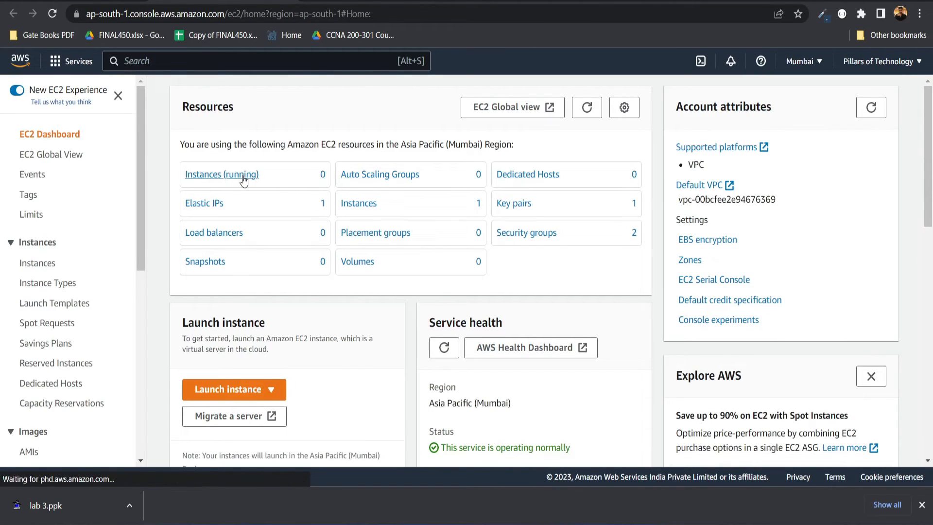
Step: Open the running instances, clear the state filter and reload the list to check Lab 3's instance state
{"action": "left_click", "coordinate": [243, 180]}
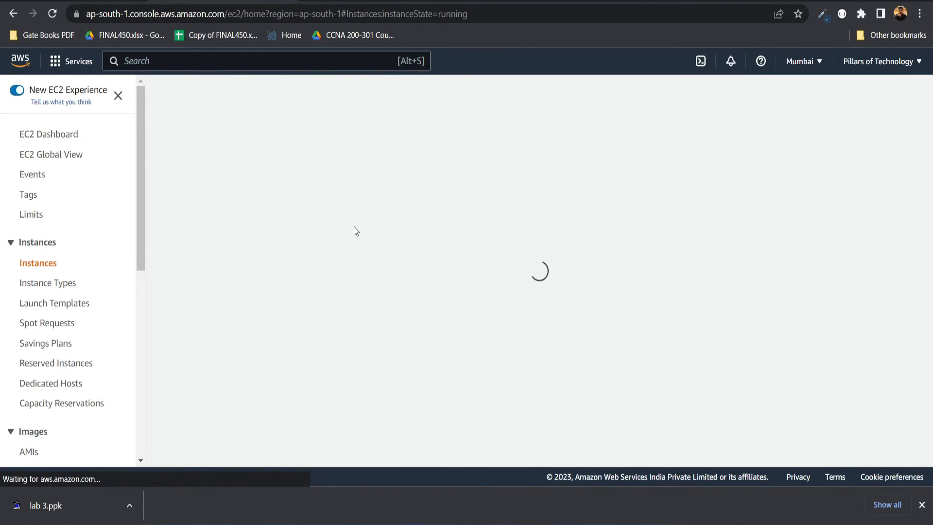
{"action": "left_click", "coordinate": [269, 135]}
{"action": "left_click_drag", "start_coordinate": [383, 178], "coordinate": [337, 180]}
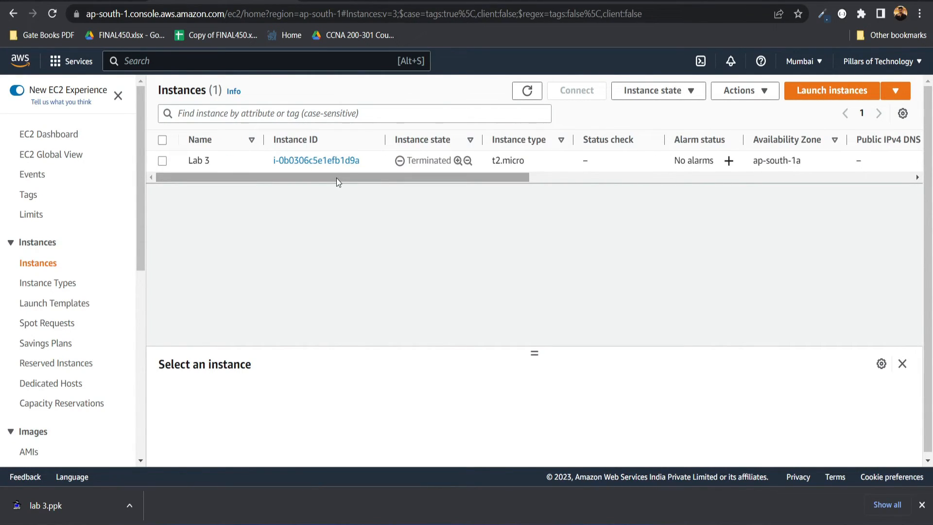
{"action": "key", "text": "F5"}
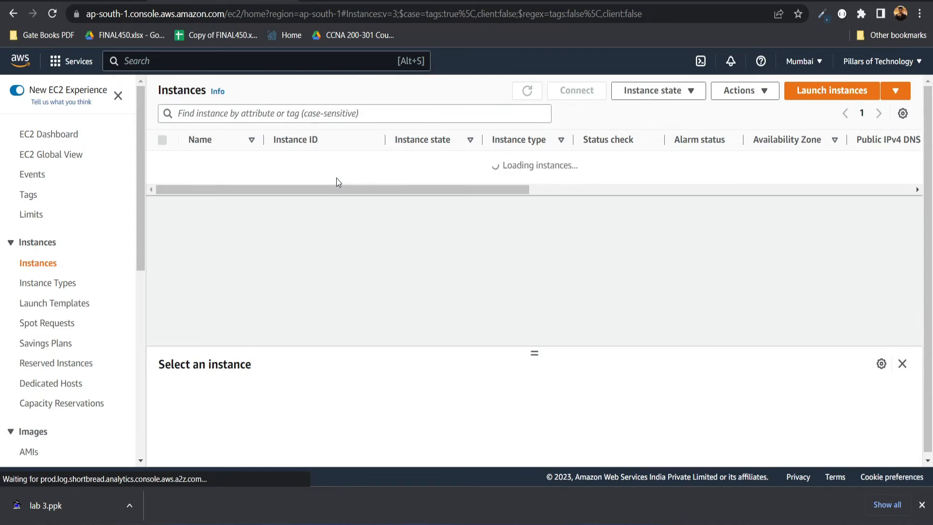
{"action": "left_click", "coordinate": [171, 161]}
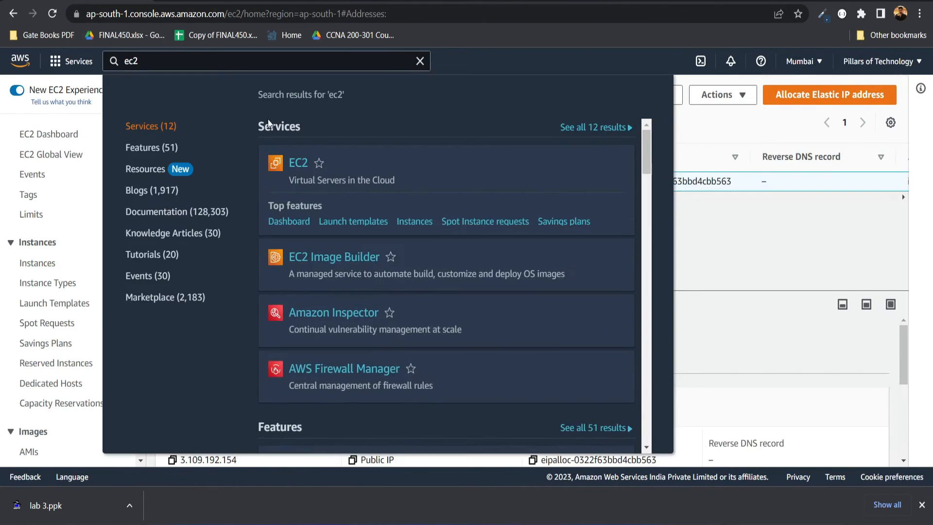
Step: Reload the Elastic IP addresses page and release the address 3.109.192.154 after reading the release notice
{"action": "left_click", "coordinate": [766, 256]}
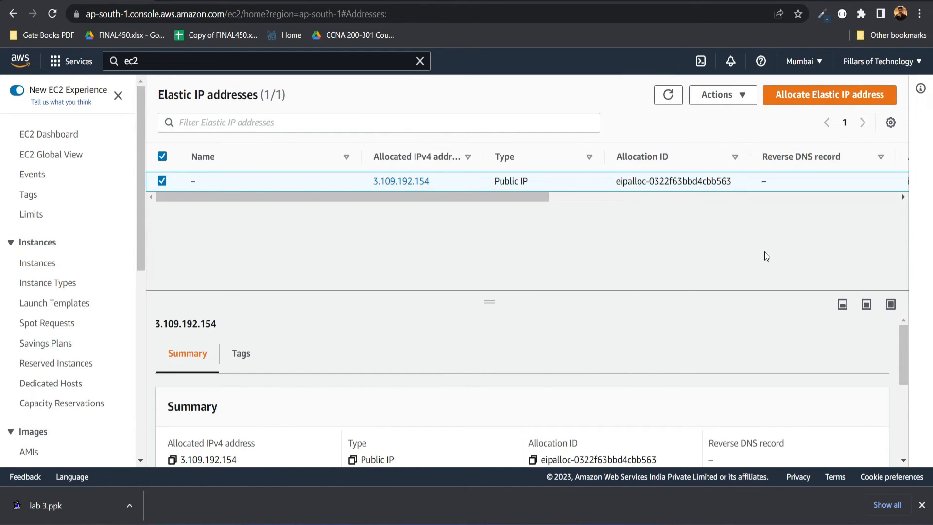
{"action": "key", "text": "F5"}
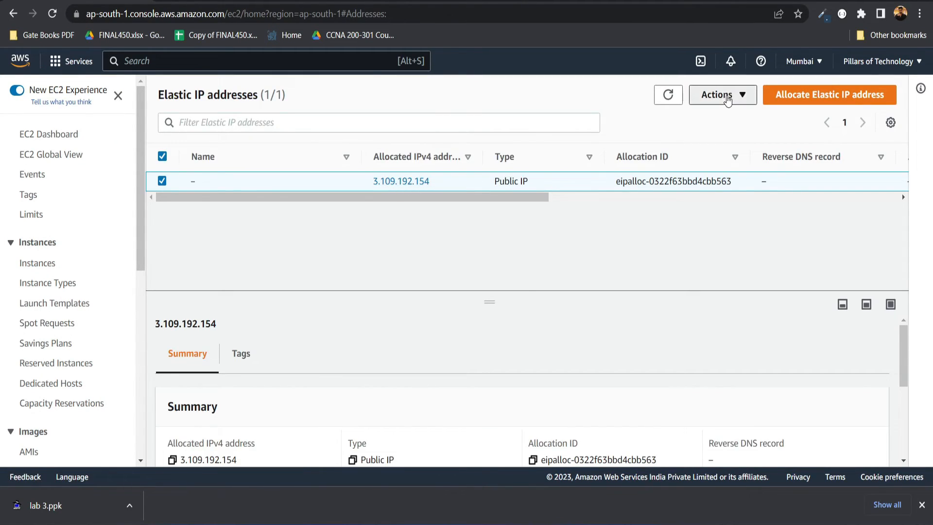
{"action": "left_click", "coordinate": [724, 95]}
{"action": "left_click", "coordinate": [733, 132]}
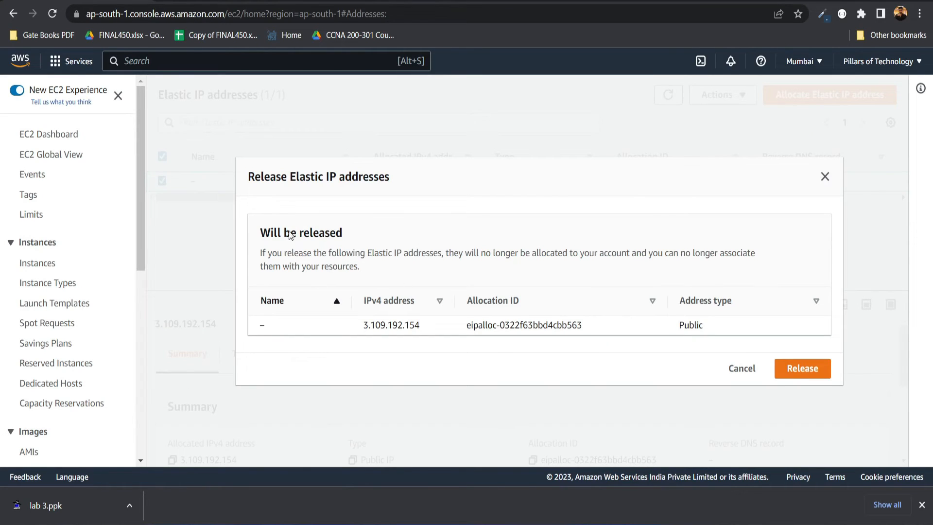
{"action": "left_click_drag", "start_coordinate": [273, 221], "coordinate": [348, 234]}
{"action": "left_click_drag", "start_coordinate": [278, 253], "coordinate": [661, 251]}
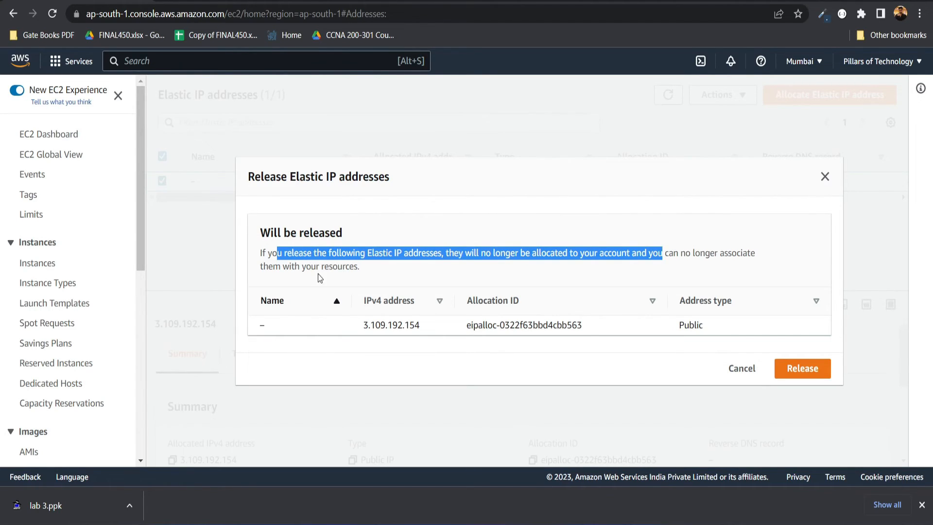
{"action": "left_click_drag", "start_coordinate": [282, 266], "coordinate": [333, 267]}
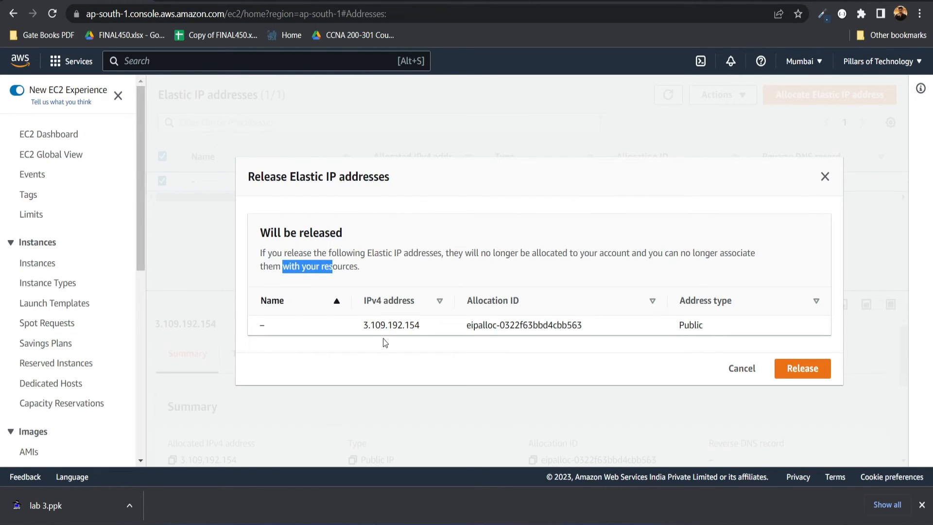
{"action": "left_click_drag", "start_coordinate": [364, 325], "coordinate": [420, 326]}
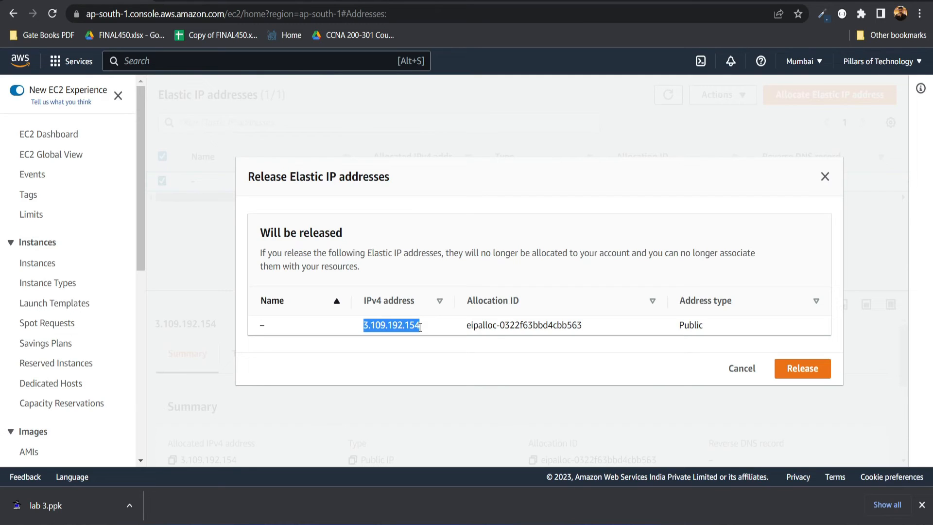
{"action": "left_click", "coordinate": [795, 372]}
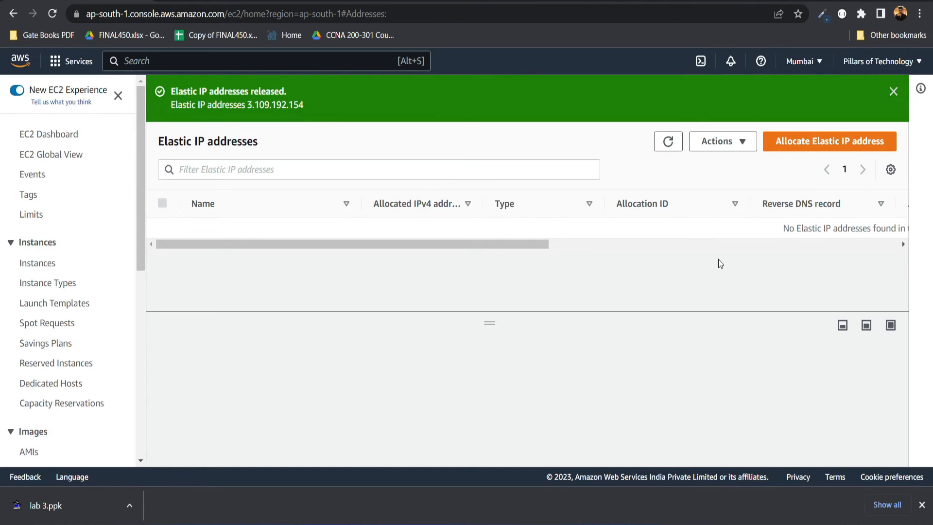
Step: Switch to the whiteboard, go back to page 5 and underline "my server" and "public ip" in the lab question
{"action": "key", "text": "alt+Tab"}
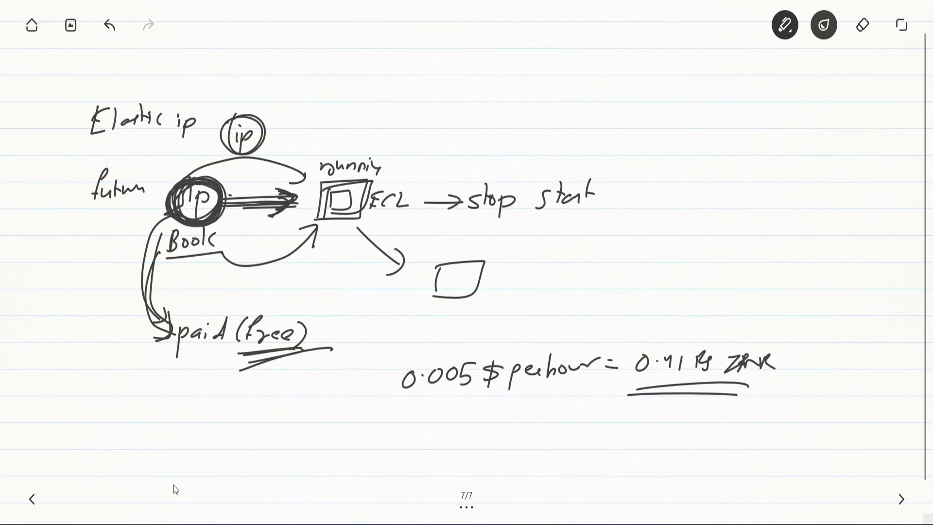
{"action": "left_click", "coordinate": [30, 499]}
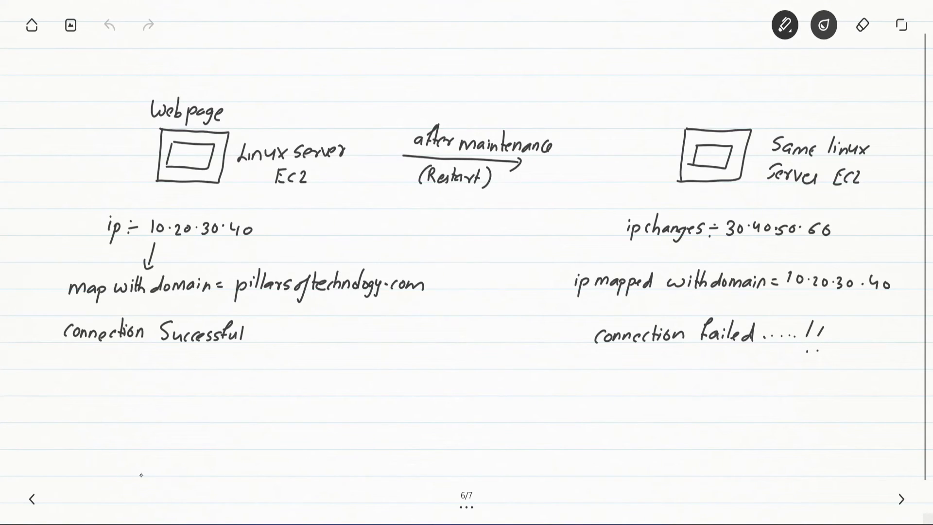
{"action": "left_click", "coordinate": [31, 499]}
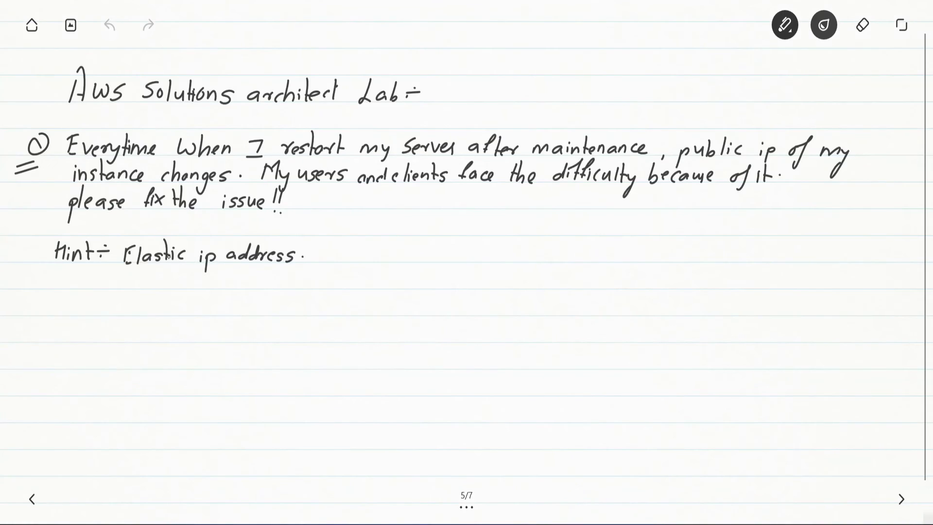
{"action": "left_click_drag", "start_coordinate": [342, 165], "coordinate": [445, 161]}
{"action": "left_click_drag", "start_coordinate": [664, 161], "coordinate": [753, 173]}
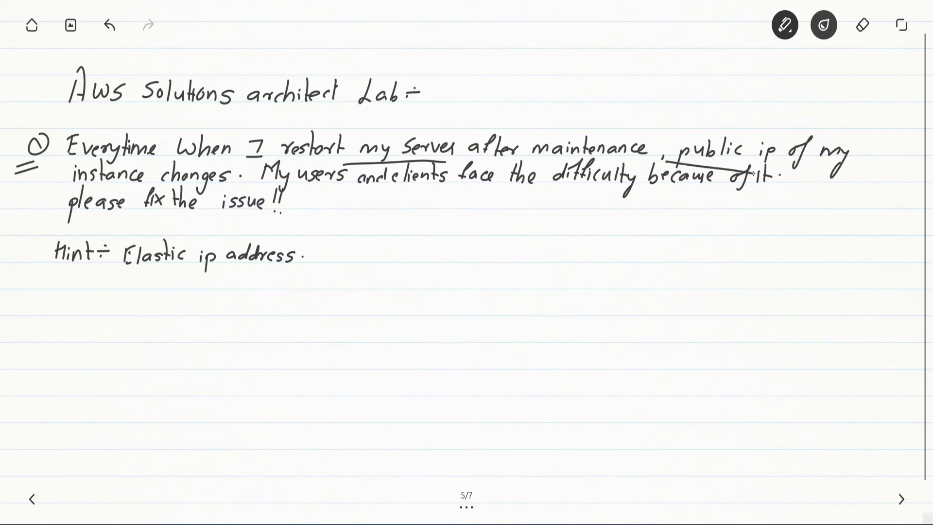
Step: Draw two underlines beneath "Elastic ip address" in the hint and circle the phrase
{"action": "left_click_drag", "start_coordinate": [113, 289], "coordinate": [306, 274]}
{"action": "left_click_drag", "start_coordinate": [129, 294], "coordinate": [279, 286]}
{"action": "mouse_move", "coordinate": [129, 238]}
{"action": "left_mouse_down"}
{"action": "mouse_move", "coordinate": [230, 217]}
{"action": "mouse_move", "coordinate": [219, 286]}
{"action": "mouse_move", "coordinate": [138, 230]}
{"action": "left_mouse_up"}
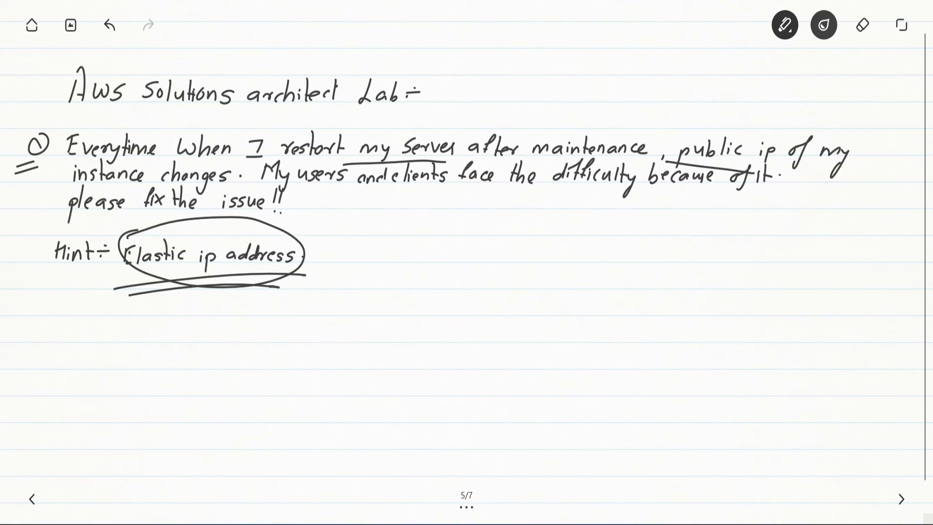
Step: Review the Elastic IP charges for Asia Pacific (Mumbai) on the EC2 On-Demand pricing page, then return to the whiteboard
{"action": "key", "text": "alt+Tab"}
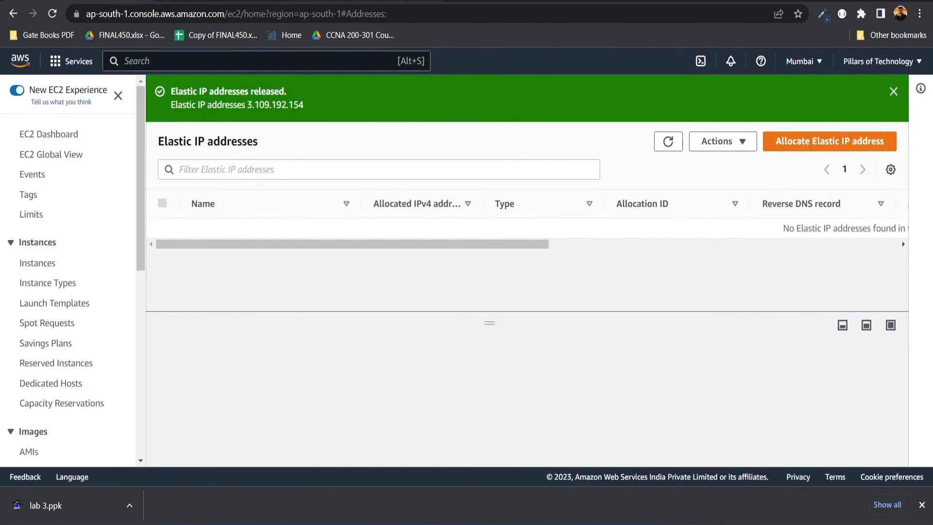
{"action": "left_click", "coordinate": [342, 1]}
{"action": "scroll", "coordinate": [340, 288], "scroll_direction": "down", "scroll_amount": 1}
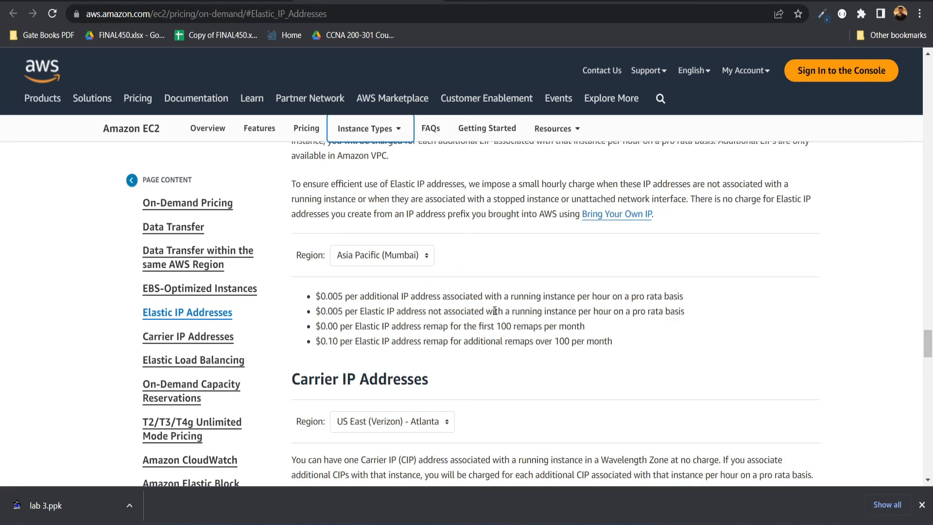
{"action": "key", "text": "alt+Tab"}
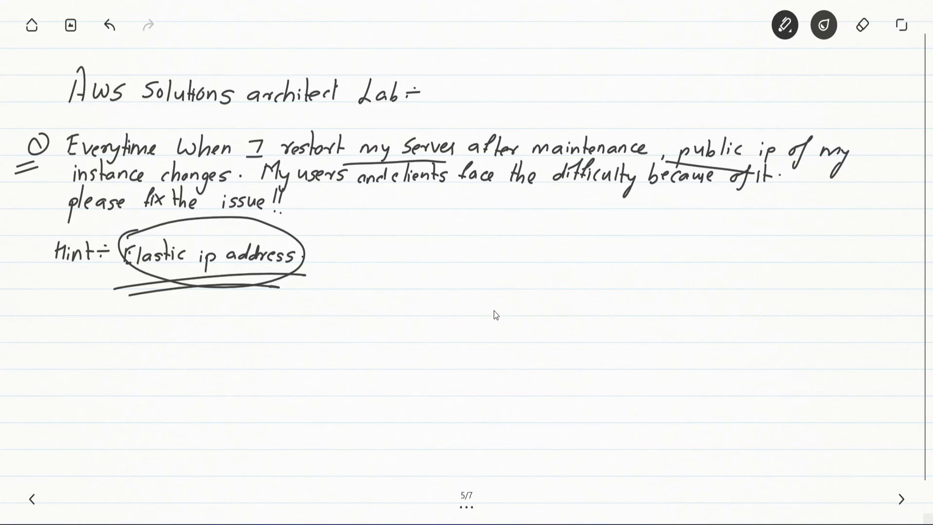